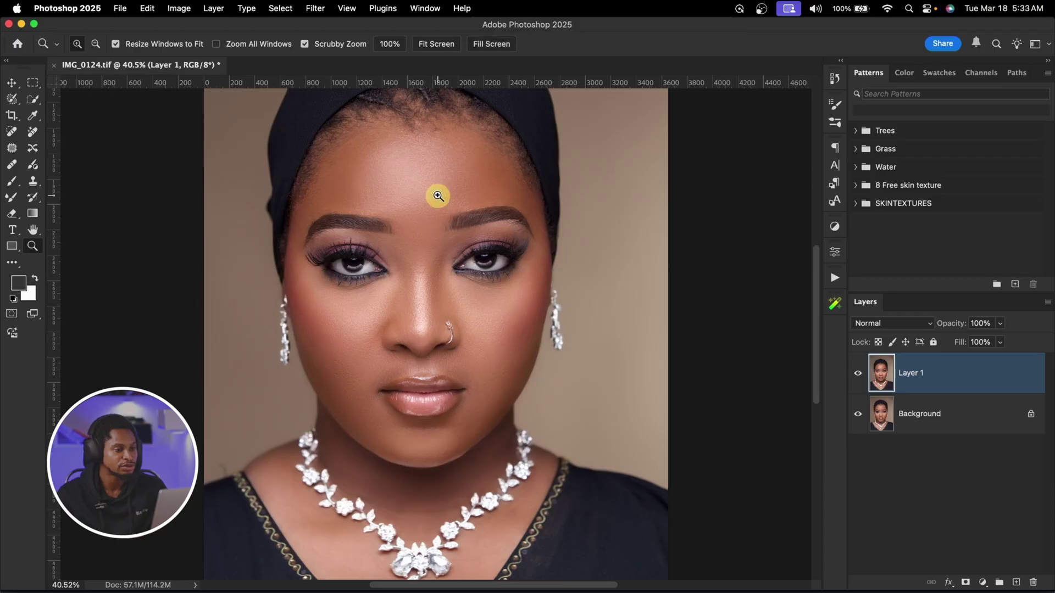
Open the Williams Academy plugin and add a Forehead skin texture layer to the portrait.
left_click_drag(431, 193, 509, 221)
scroll(474, 198, "up", 1)
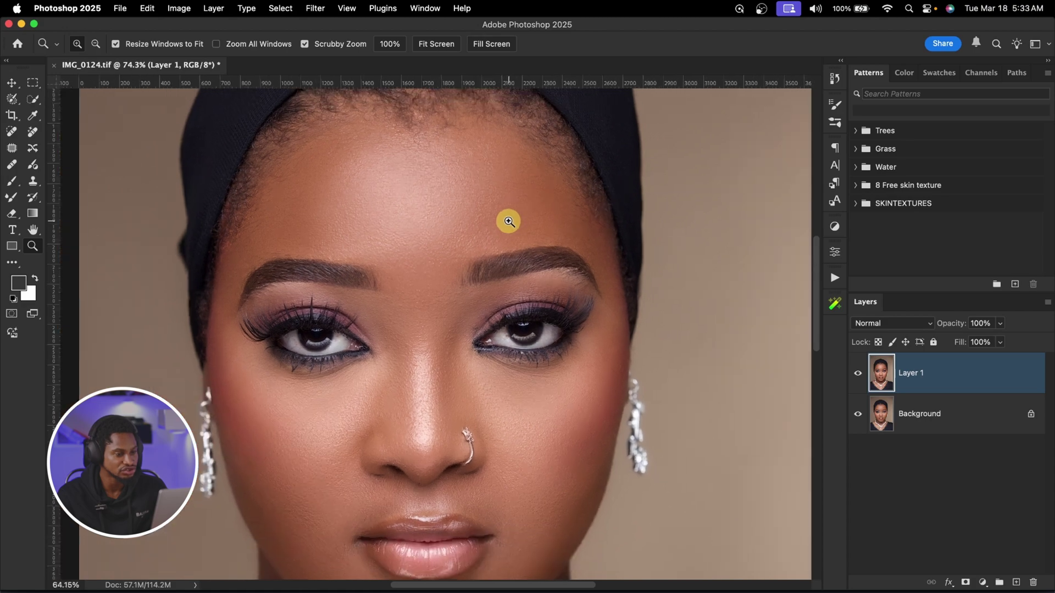
left_click(834, 303)
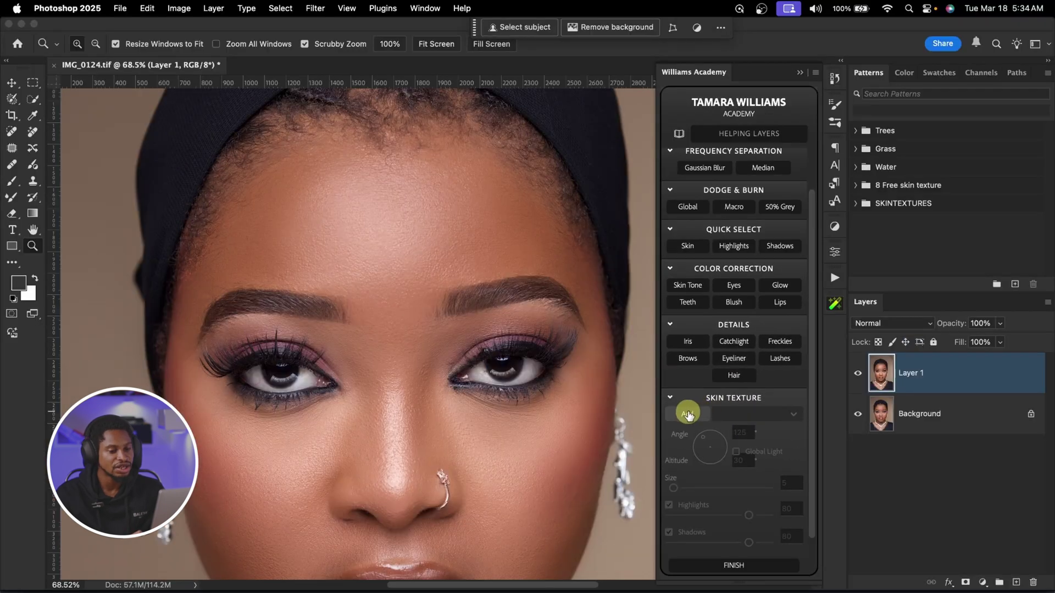
left_click(717, 450)
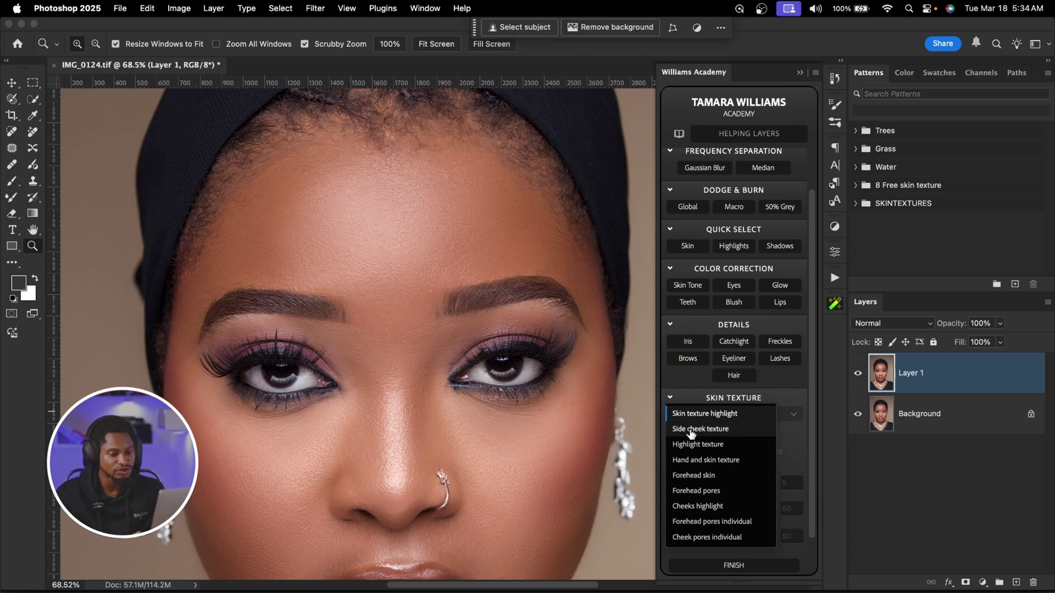
left_click(718, 476)
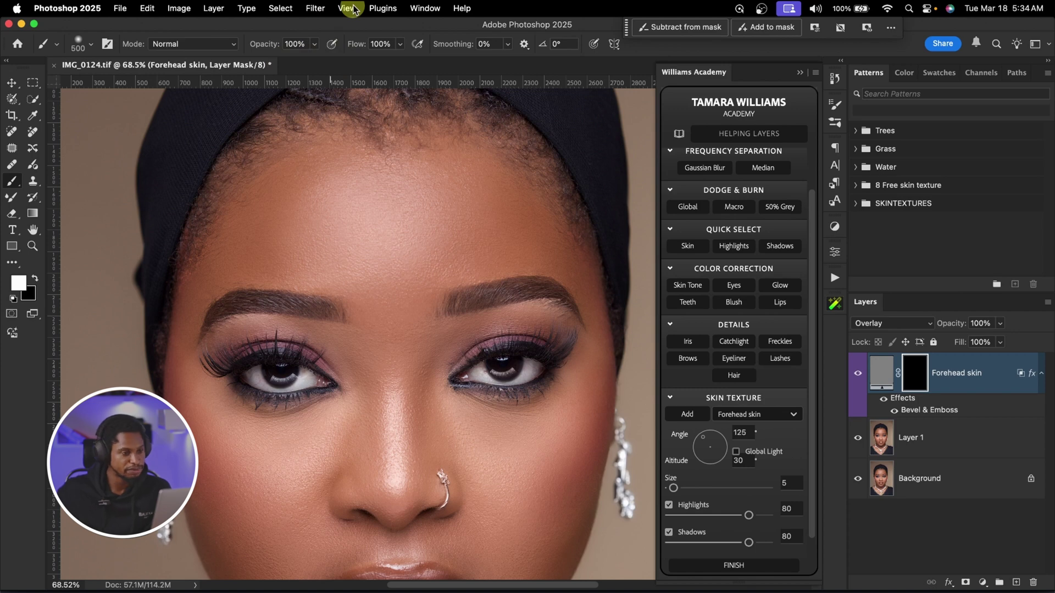
Paint white on the Forehead skin mask across the forehead with a brush of about 400 px to reveal the texture.
key("[")
key("[")
key("[")
key("[")
left_click_drag(344, 202, 401, 193)
key("bracketright")
key("bracketright")
key("bracketright")
mouse_move(288, 201)
left_mouse_down()
mouse_move(259, 235)
mouse_move(323, 197)
mouse_move(387, 195)
mouse_move(505, 217)
mouse_move(534, 240)
mouse_move(492, 231)
mouse_move(353, 278)
mouse_move(382, 258)
mouse_move(351, 272)
mouse_move(402, 181)
mouse_move(445, 180)
mouse_move(508, 226)
mouse_move(455, 197)
mouse_move(286, 213)
mouse_move(215, 278)
mouse_move(255, 243)
mouse_move(361, 218)
mouse_move(398, 274)
mouse_move(460, 250)
mouse_move(438, 209)
mouse_move(445, 199)
mouse_move(481, 199)
mouse_move(442, 204)
left_mouse_up()
key("z")
key("b")
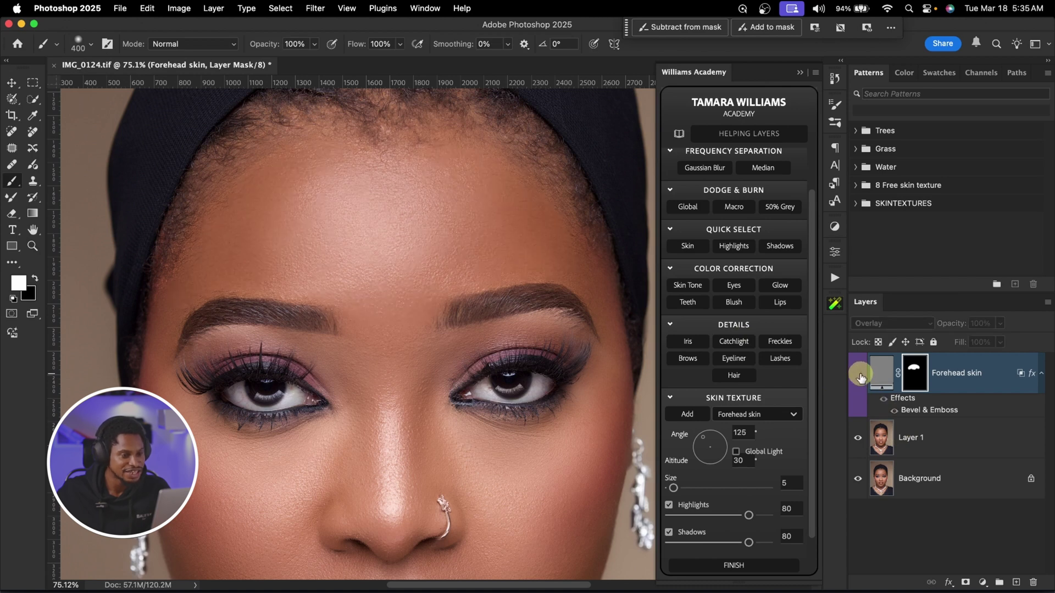
Set the forehead texture's light angle to 128° and altitude to 34°, with highlights at 56 and shadows at 42.
key("z")
left_click_drag(483, 213, 434, 203)
key("b")
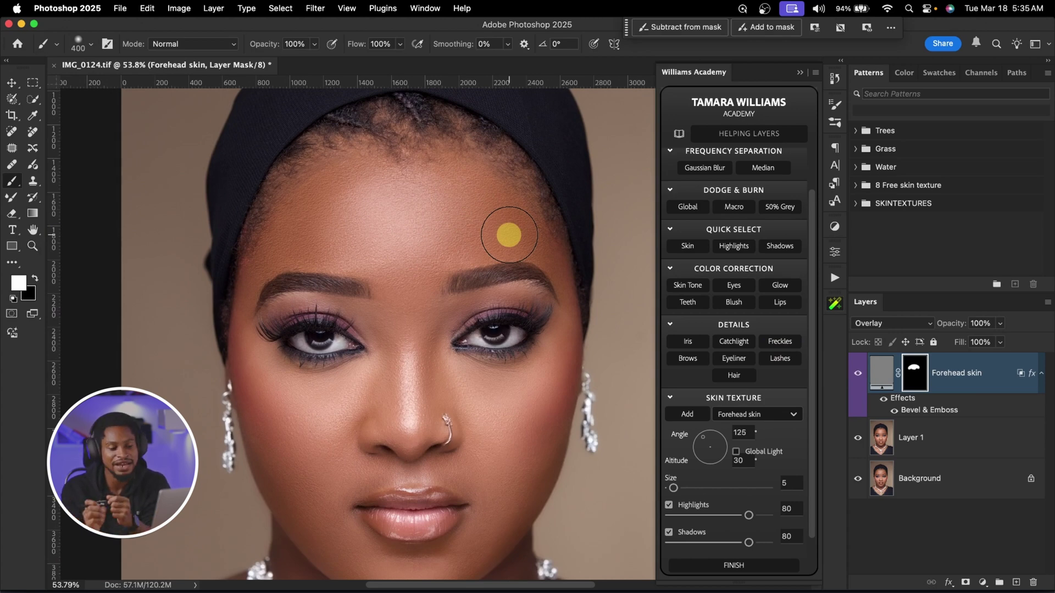
key("z")
key("b")
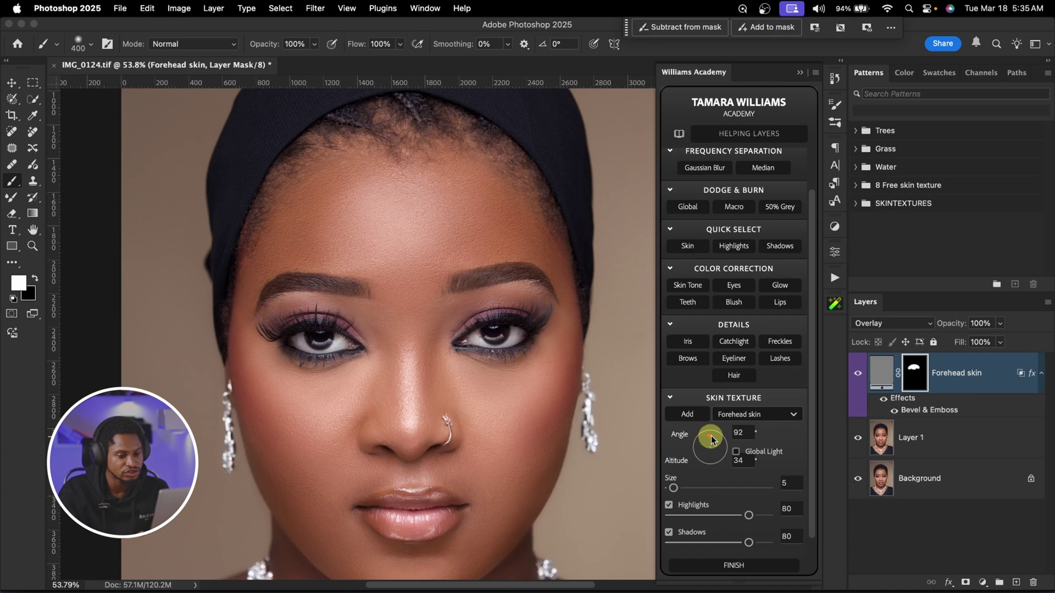
key("z")
left_click_drag(447, 242, 485, 225)
key("b")
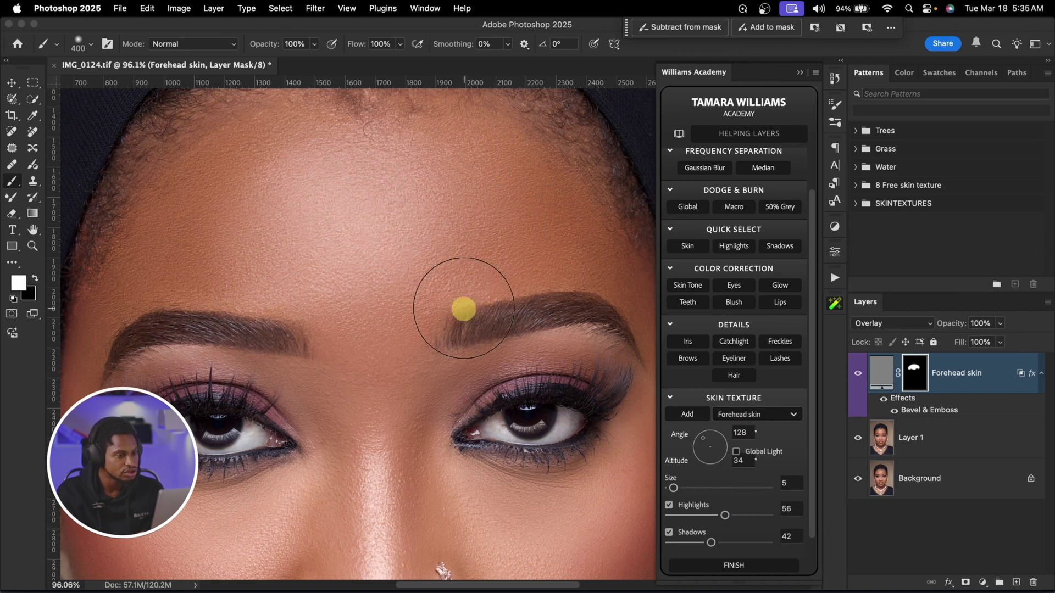
Compare the forehead with the Forehead skin layer hidden and shown, both close up and from a distance.
key("z")
left_click_drag(464, 283, 447, 285)
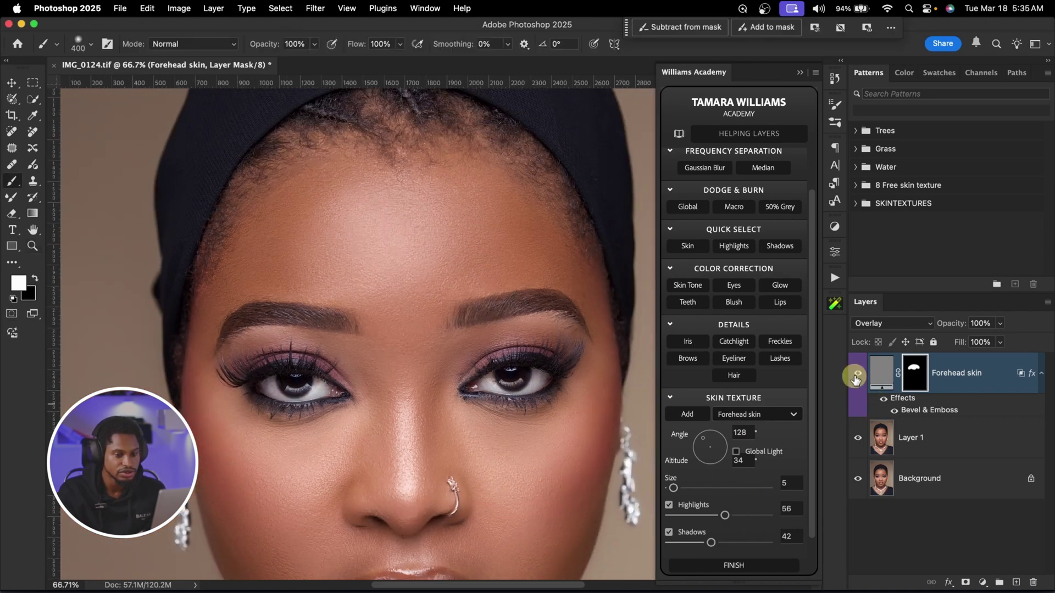
key("z")
left_click_drag(525, 282, 570, 280)
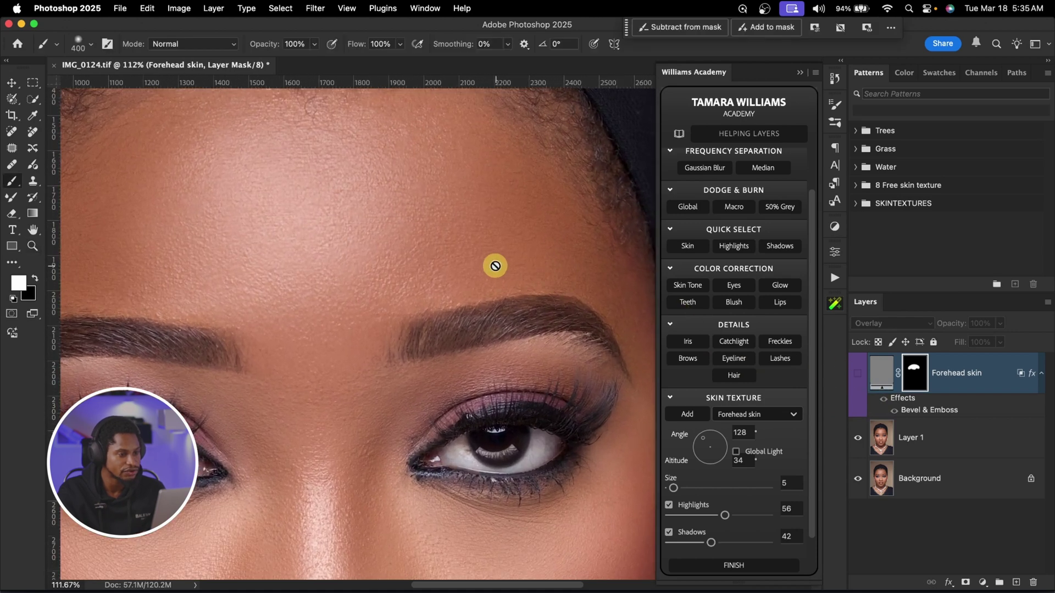
scroll(472, 300, "left", 3)
scroll(471, 300, "up", 1)
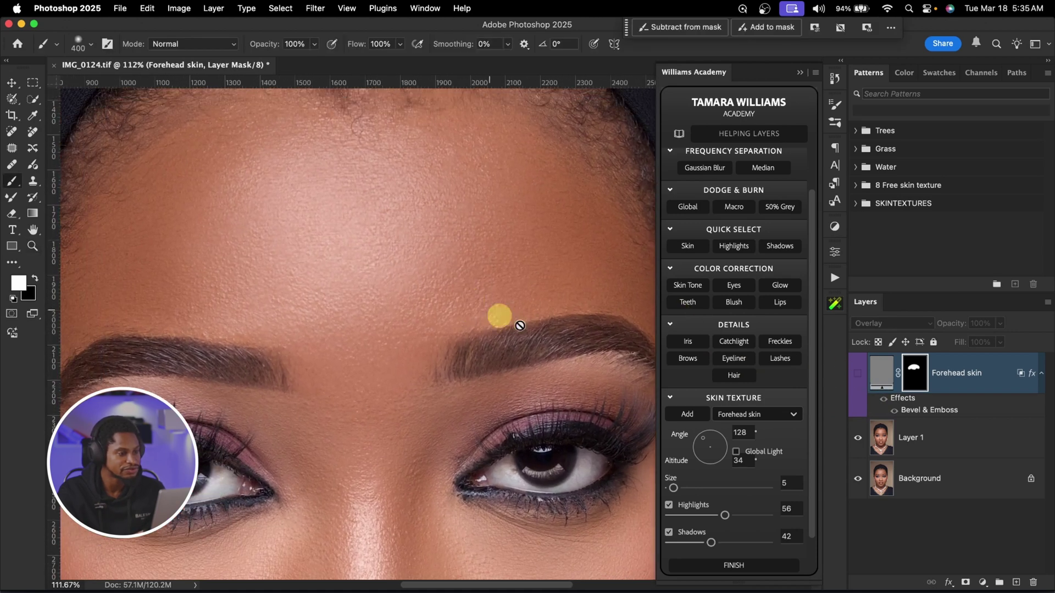
left_click(859, 377)
left_click_drag(548, 244, 480, 242)
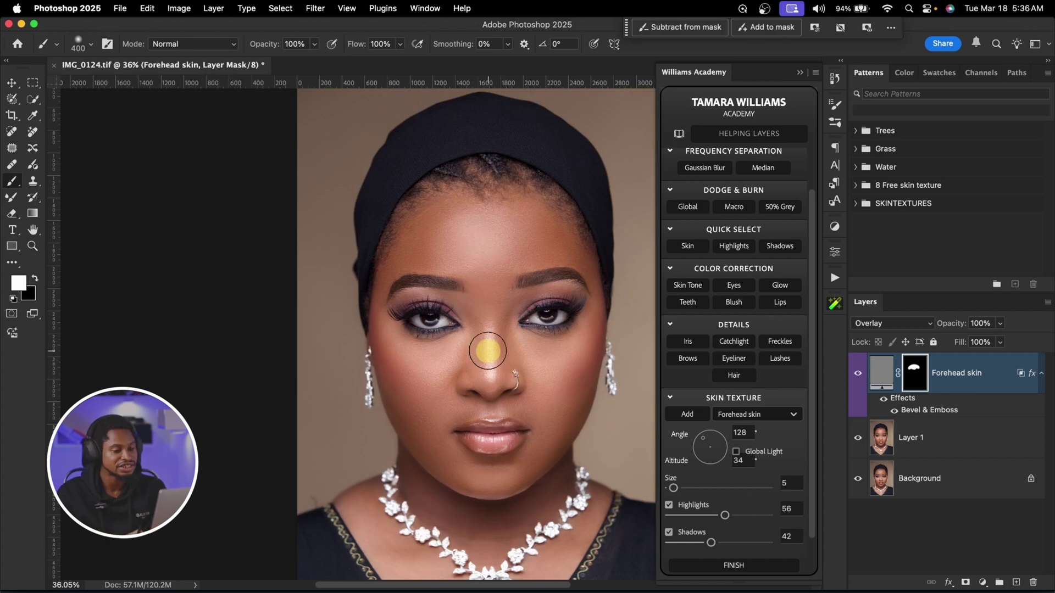
Add a Side cheek texture layer above the Forehead skin layer.
scroll(487, 349, "right", 5)
scroll(488, 349, "down", 3)
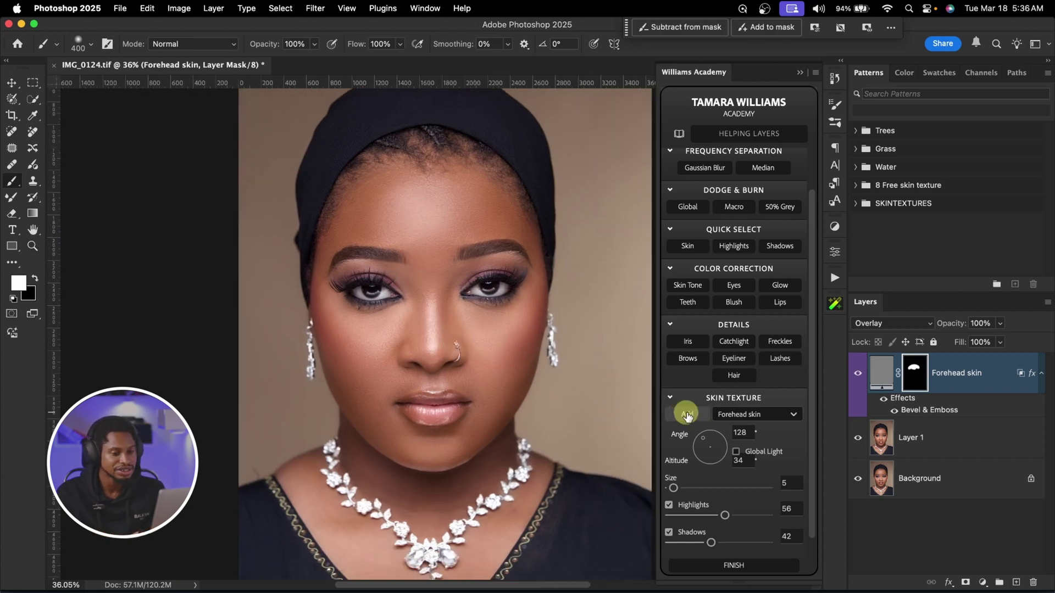
key("z")
left_click_drag(361, 370, 393, 370)
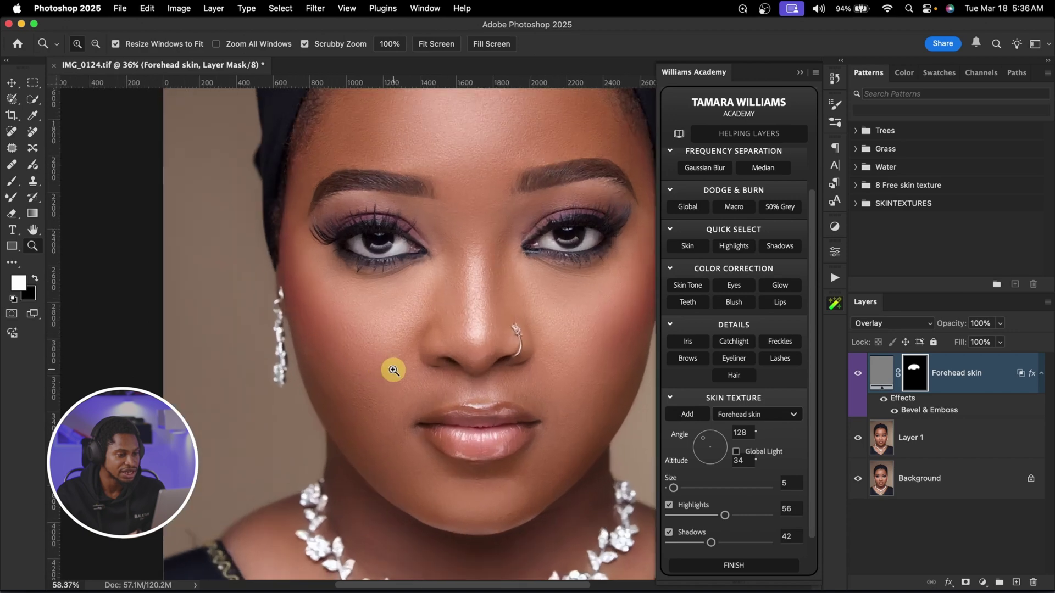
scroll(696, 391, "down", 2)
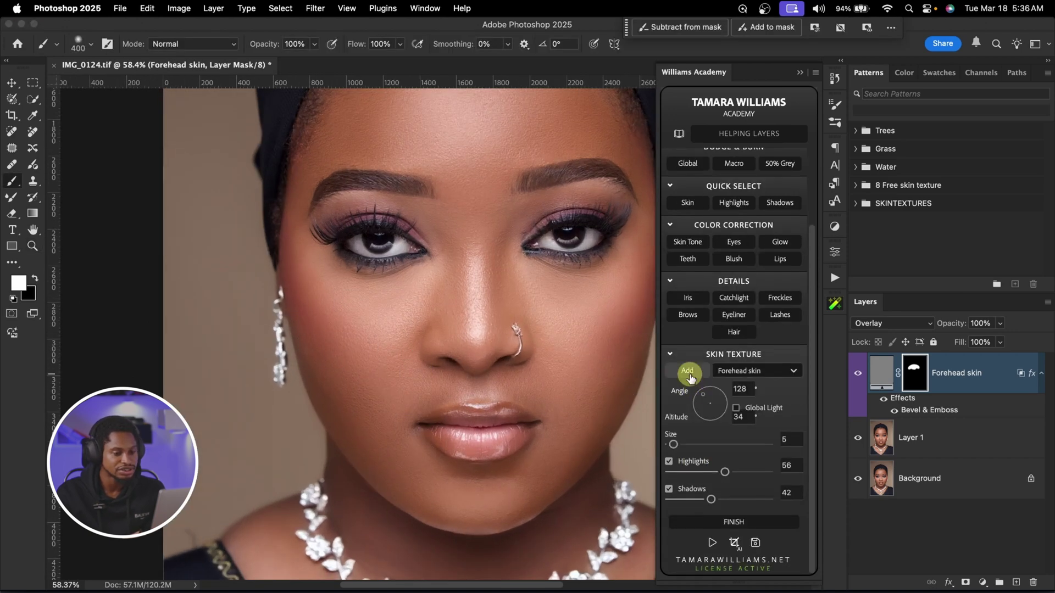
left_click(688, 376)
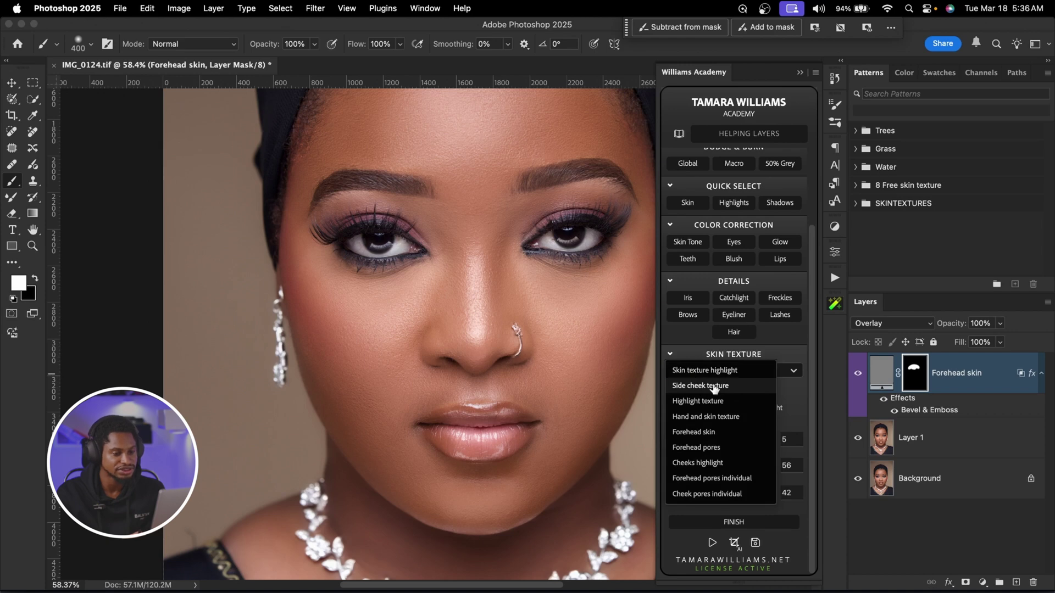
left_click(714, 387)
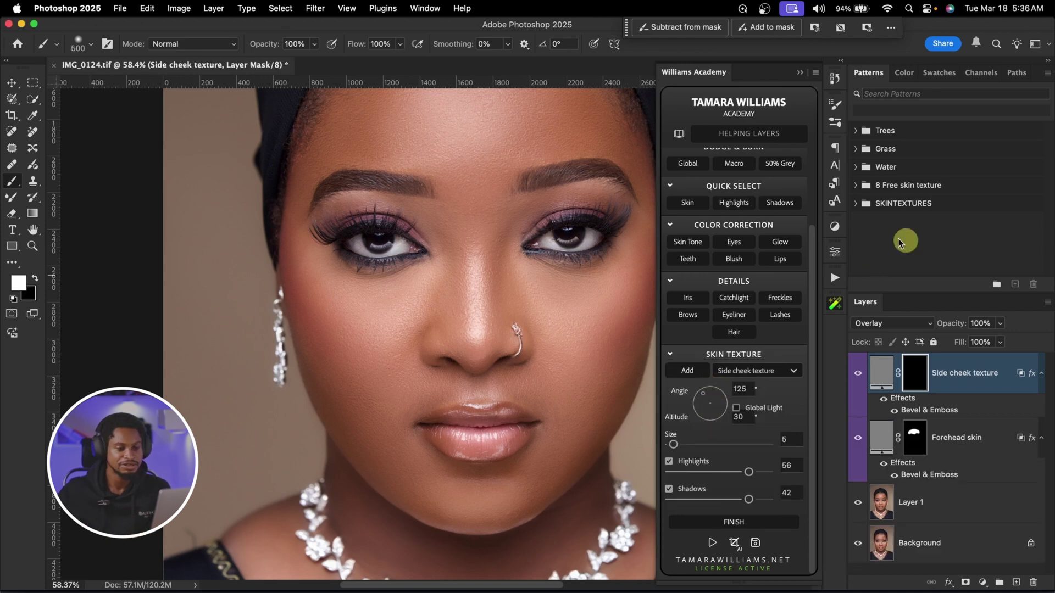
Paint the side cheek texture onto the cheek opposite the nose ring with a brush of about 300 px.
mouse_move(464, 266)
left_mouse_down()
mouse_move(504, 271)
mouse_move(484, 271)
left_mouse_up()
key("bracketleft")
key("bracketleft")
key("bracketleft")
key("bracketleft")
key("bracketleft")
key("bracketright")
mouse_move(324, 327)
left_mouse_down()
mouse_move(388, 308)
mouse_move(315, 310)
mouse_move(250, 262)
mouse_move(262, 346)
mouse_move(286, 372)
mouse_move(278, 402)
mouse_move(273, 388)
mouse_move(289, 450)
mouse_move(329, 483)
mouse_move(341, 438)
mouse_move(401, 356)
mouse_move(353, 457)
mouse_move(386, 423)
mouse_move(342, 490)
mouse_move(328, 483)
mouse_move(322, 432)
mouse_move(338, 512)
mouse_move(318, 376)
mouse_move(500, 306)
mouse_move(469, 278)
left_mouse_up()
key("bracketright")
key("bracketright")
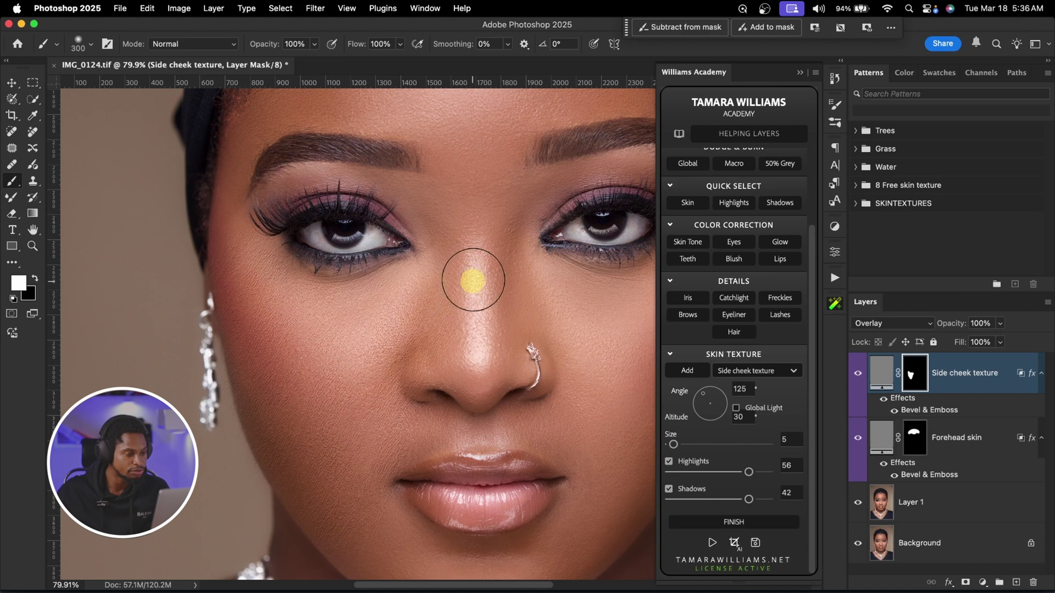
Refine the painted cheek's texture mask with black using a smaller 150 px brush, and restore white as the painting colour.
key("x")
mouse_move(514, 329)
left_mouse_down()
mouse_move(484, 262)
mouse_move(462, 343)
mouse_move(451, 283)
mouse_move(448, 365)
mouse_move(451, 329)
mouse_move(425, 365)
mouse_move(441, 316)
mouse_move(431, 350)
mouse_move(300, 403)
mouse_move(245, 462)
mouse_move(201, 336)
mouse_move(230, 494)
mouse_move(240, 496)
mouse_move(228, 448)
mouse_move(245, 479)
left_mouse_up()
key("[")
key("[")
key("[")
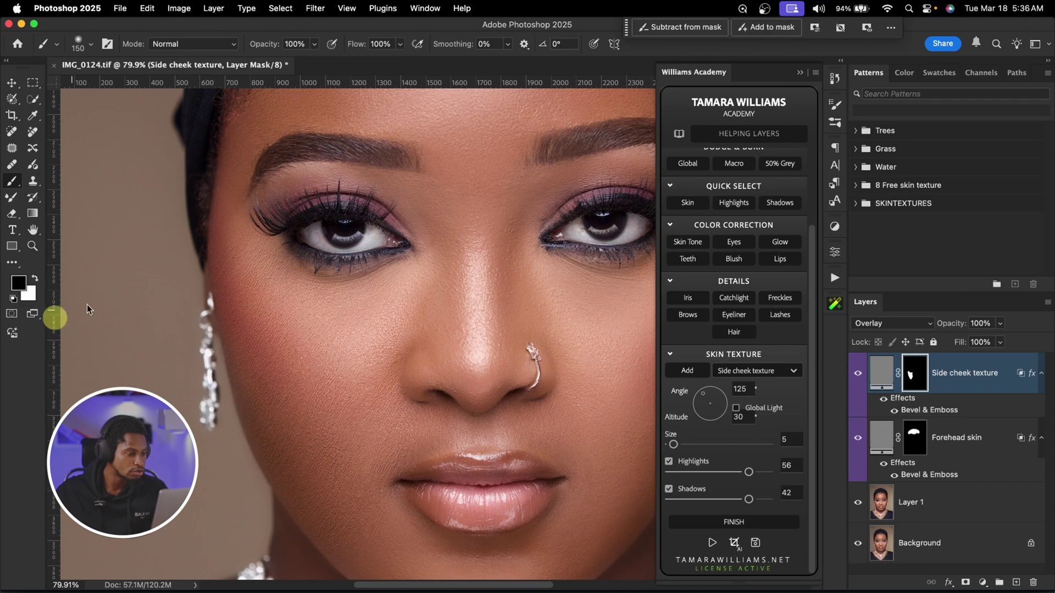
key("x")
left_click(43, 281)
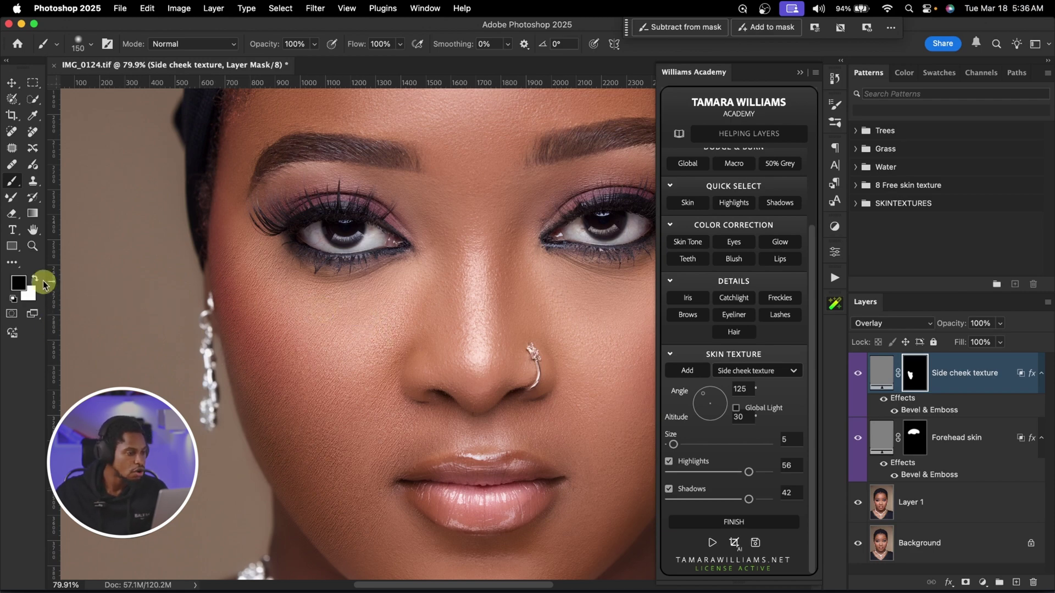
left_click(35, 281)
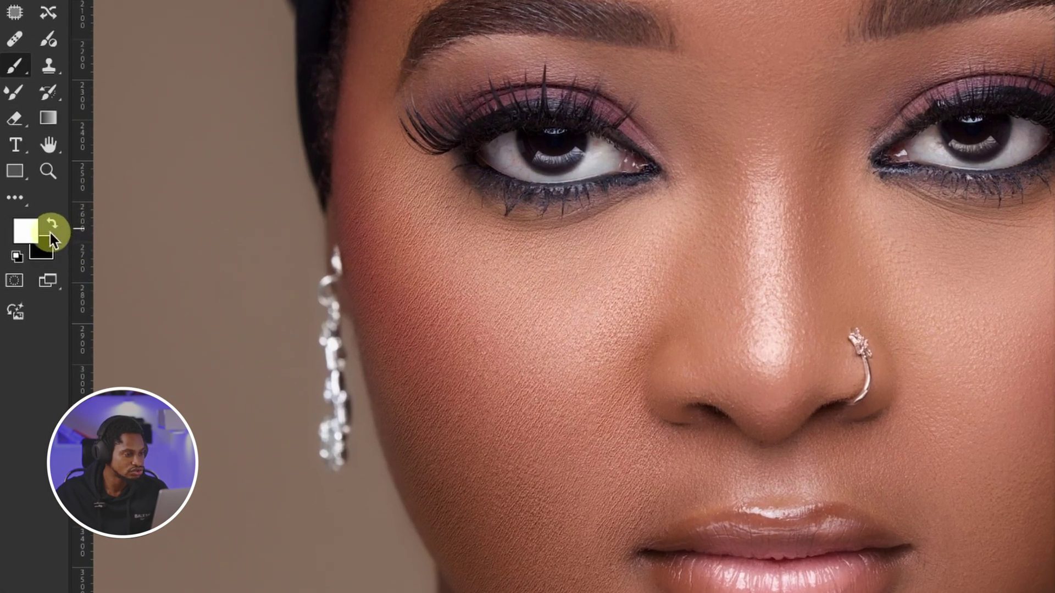
left_click(51, 224)
left_click(52, 225)
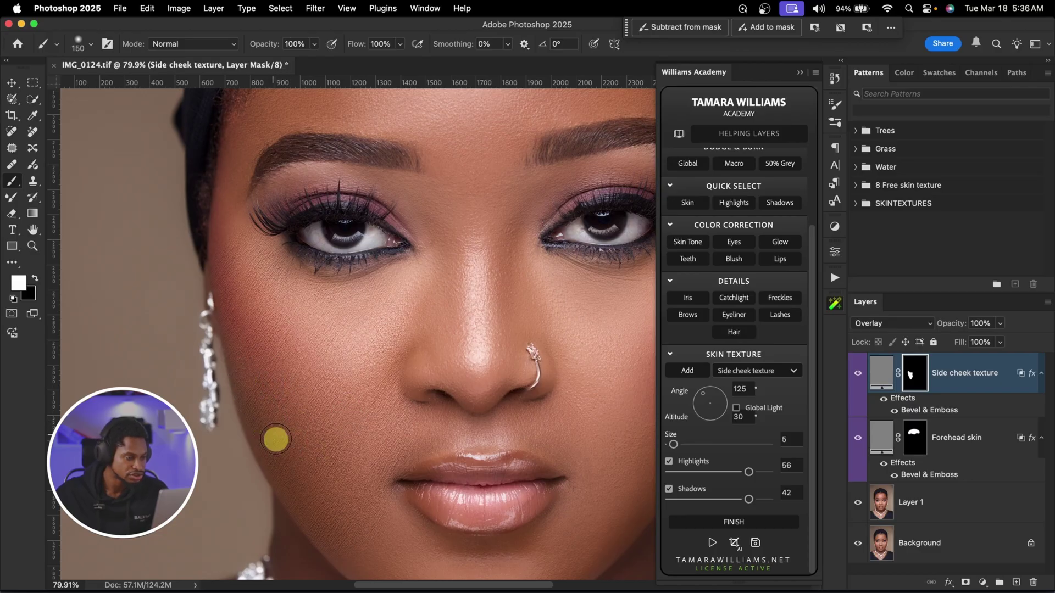
Paint the side cheek texture onto the cheek beside the nose ring with a 200–250 px brush, and switch the painting colour to black.
left_click_drag(522, 346, 283, 347)
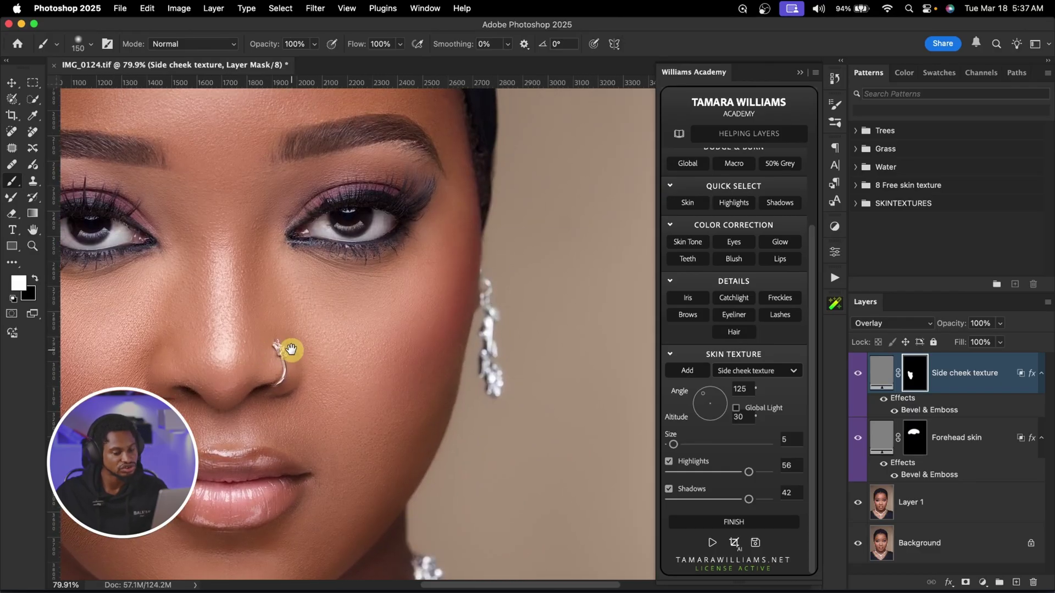
key("]")
key("]")
mouse_move(453, 238)
left_mouse_down()
mouse_move(423, 298)
mouse_move(373, 304)
mouse_move(295, 286)
mouse_move(341, 330)
mouse_move(326, 329)
mouse_move(357, 386)
mouse_move(349, 342)
mouse_move(337, 457)
left_mouse_up()
key("]")
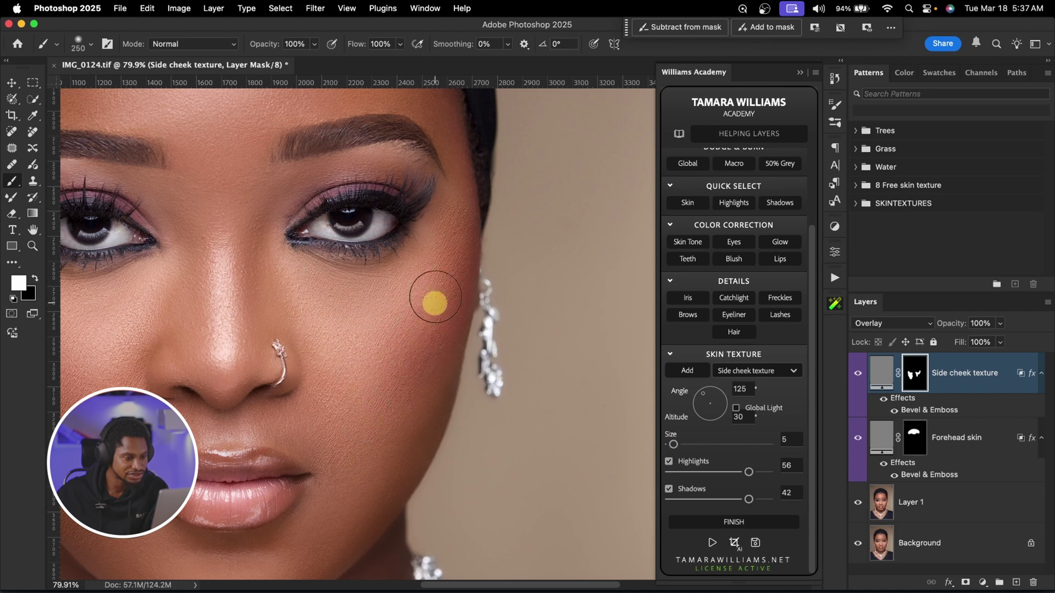
key("bracketleft")
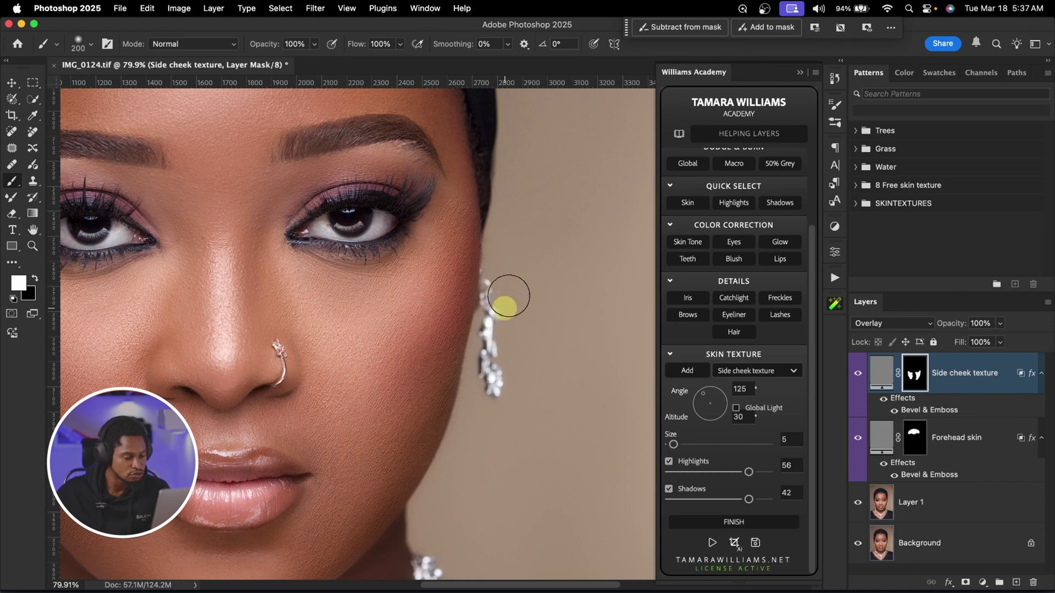
key("x")
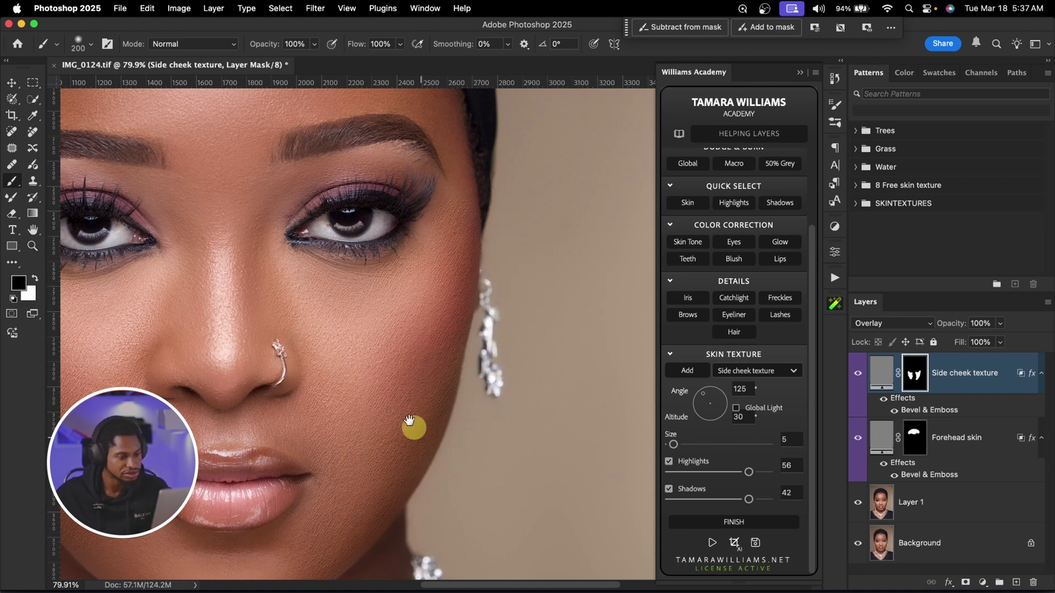
Set the side cheek texture's light angle to 45° and altitude to 33°, and compare the cheeks with the layer hidden and shown.
scroll(424, 440, "left", 10)
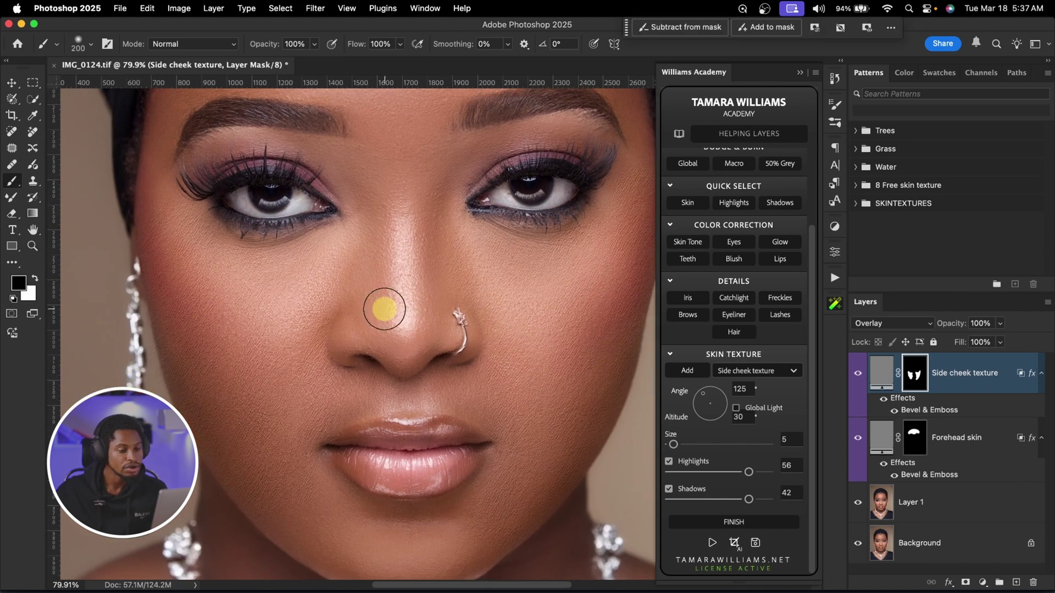
scroll(500, 330, "right", 2)
scroll(499, 330, "down", 1)
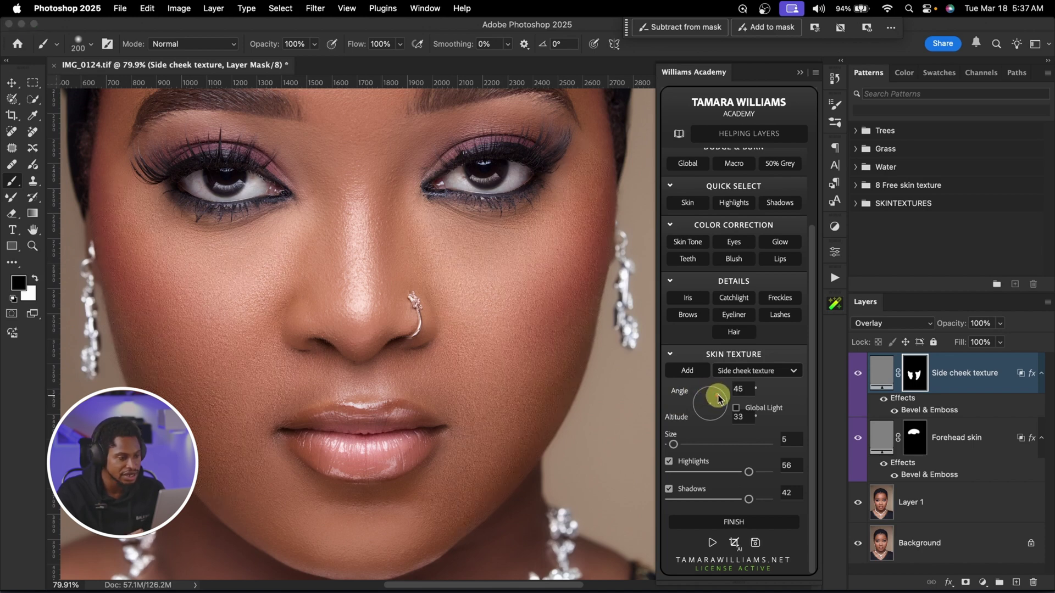
key("z")
mouse_move(523, 325)
left_mouse_down()
mouse_move(558, 325)
mouse_move(484, 325)
left_mouse_up()
left_click_drag(377, 354, 455, 353)
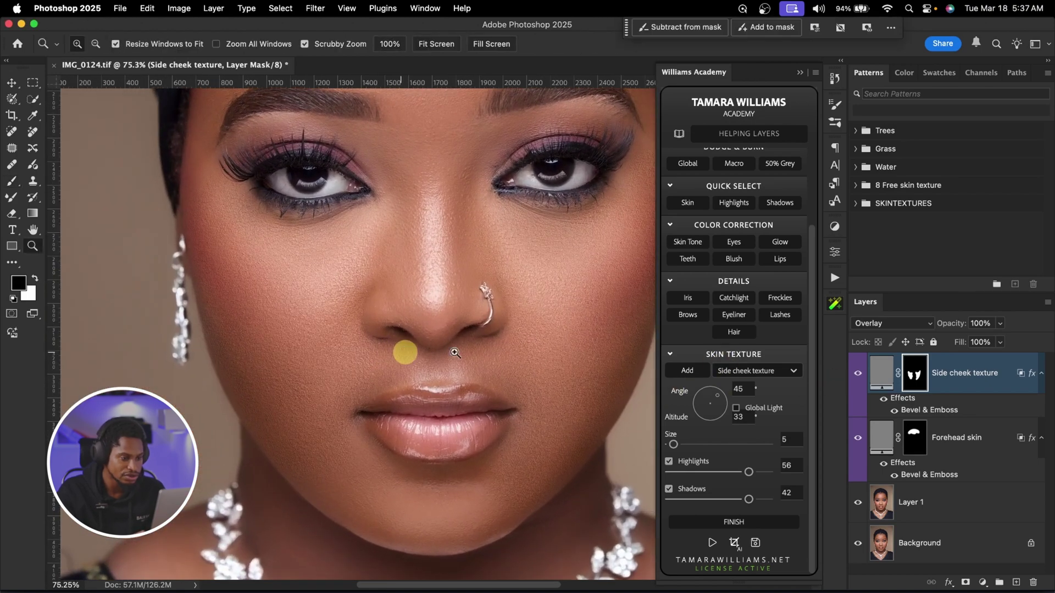
key("b")
left_click(859, 374)
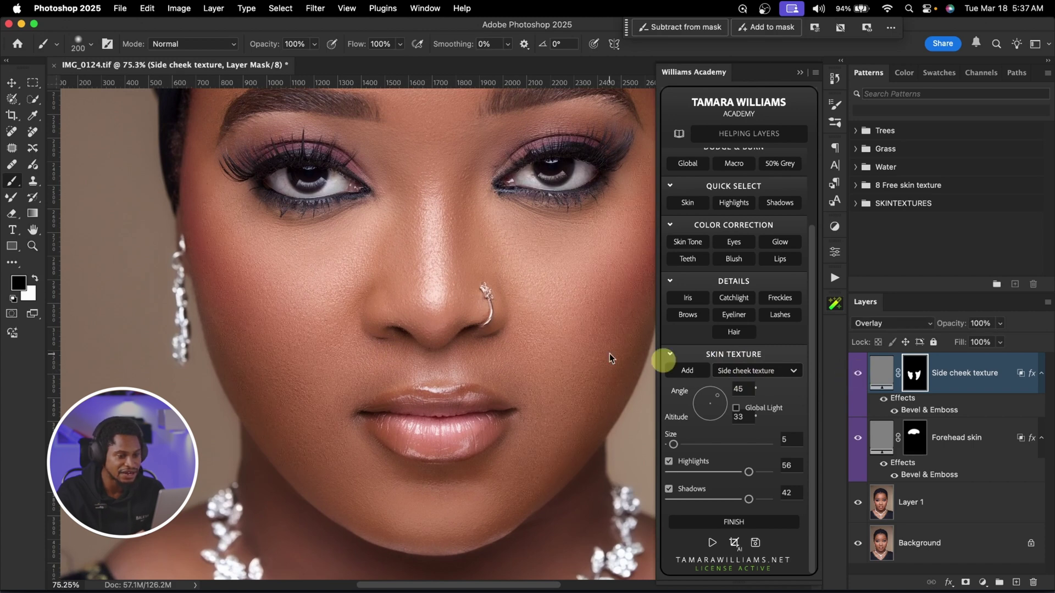
scroll(566, 348, "right", 5)
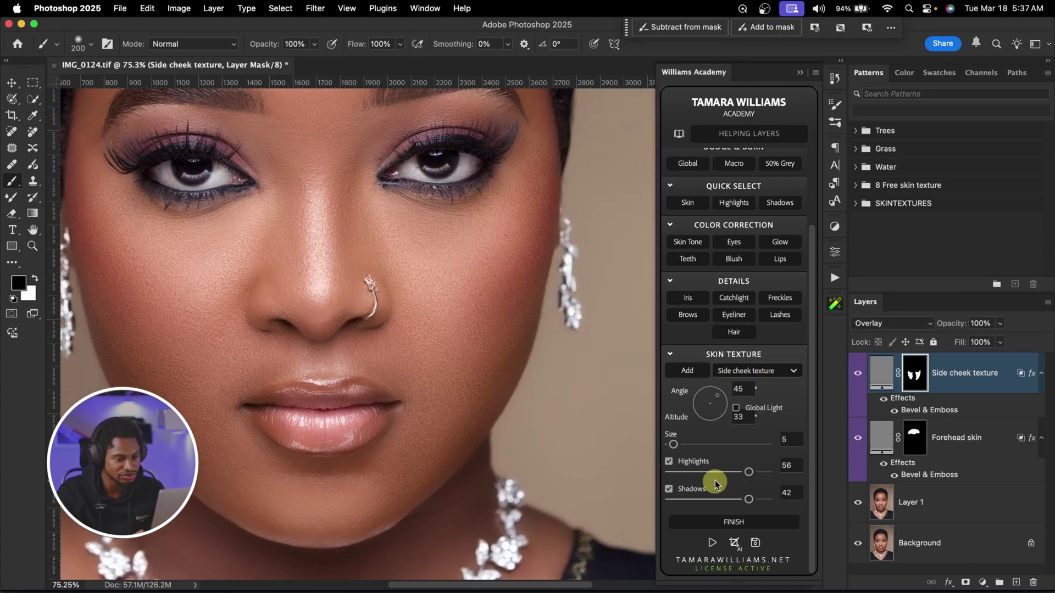
Set the side cheek texture's highlights to 56 and shadows to 71, and check the face with the layer toggled.
left_click_drag(749, 476, 707, 477)
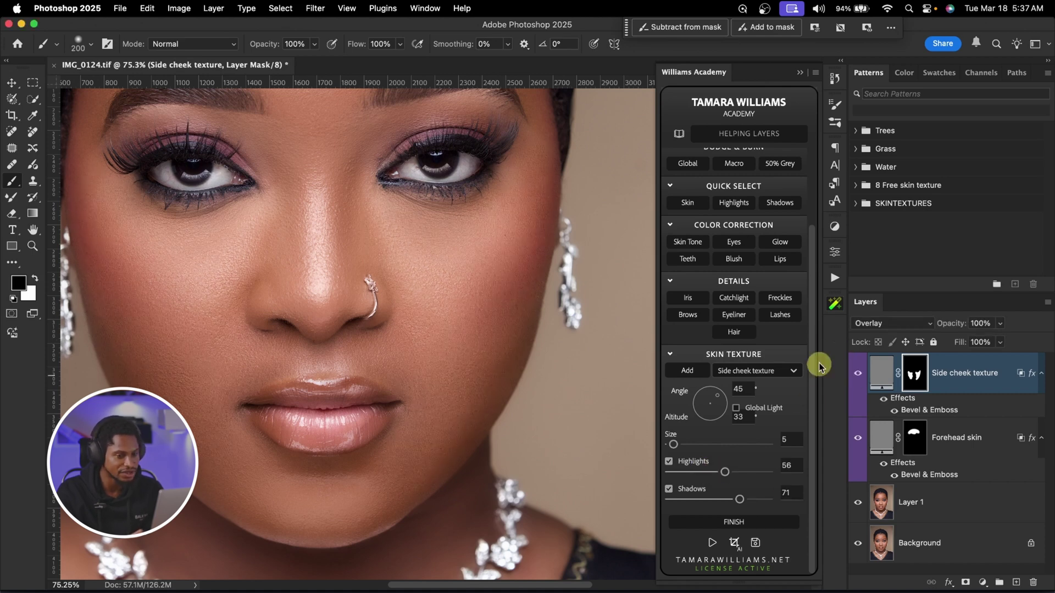
left_click(857, 374)
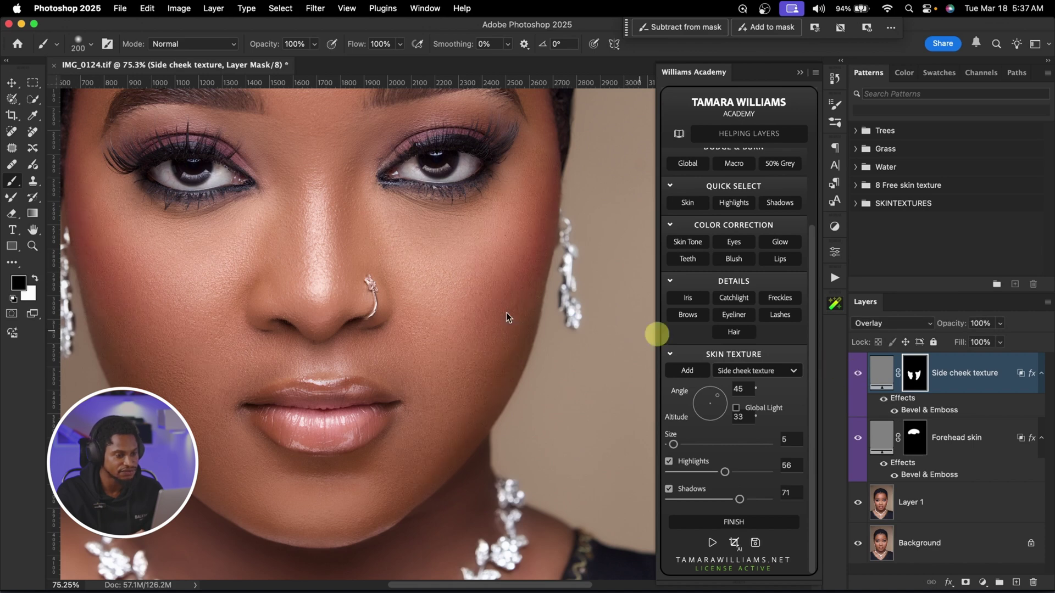
key("z")
left_click_drag(432, 314, 412, 314)
scroll(415, 310, "up", 2)
key("z")
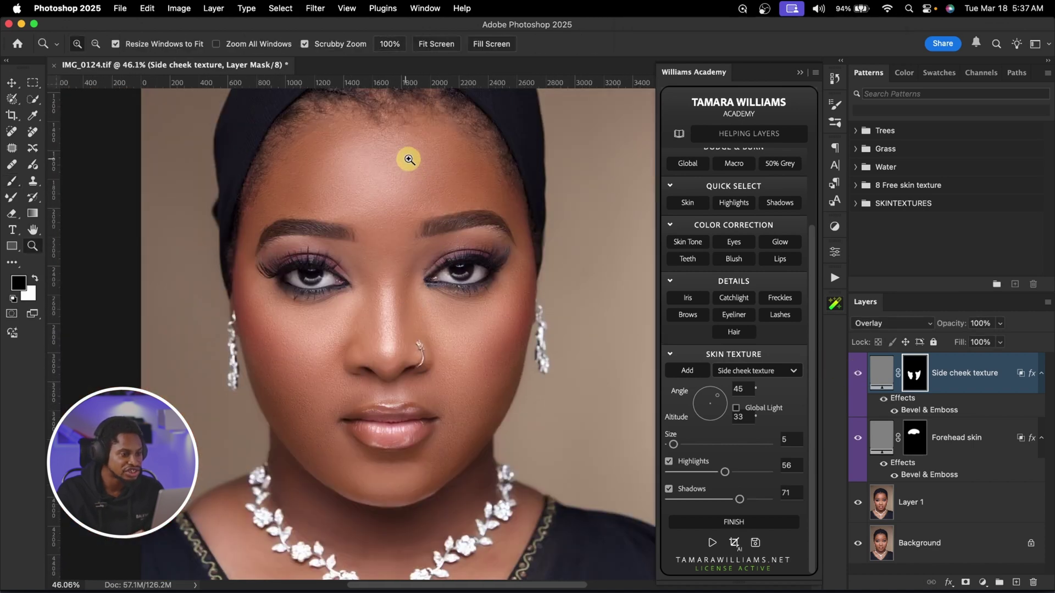
Add a masked Hand and skin texture layer above the side cheek texture.
left_click_drag(400, 160, 423, 160)
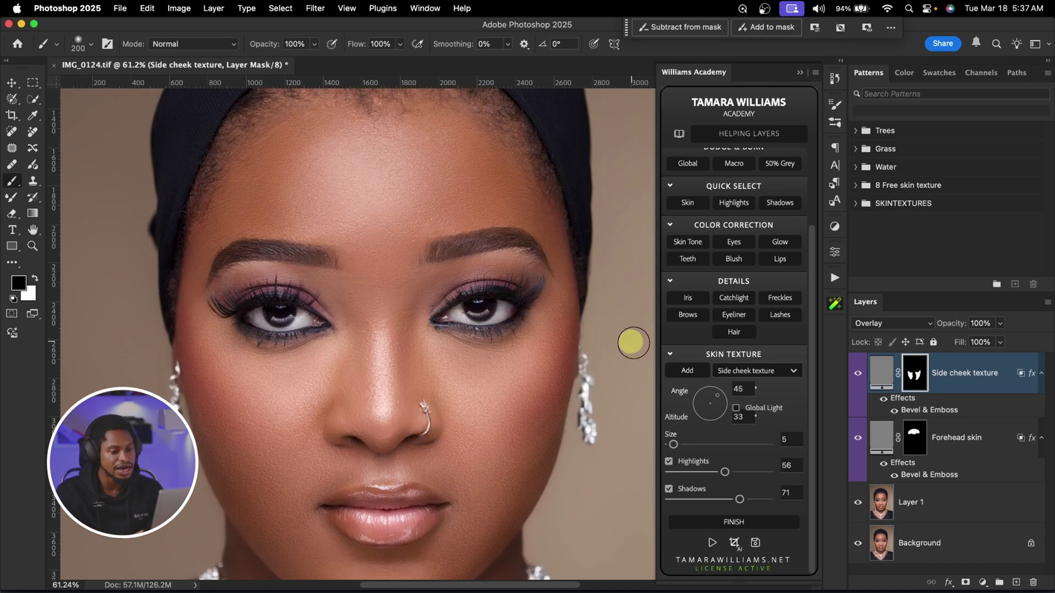
left_click(687, 372)
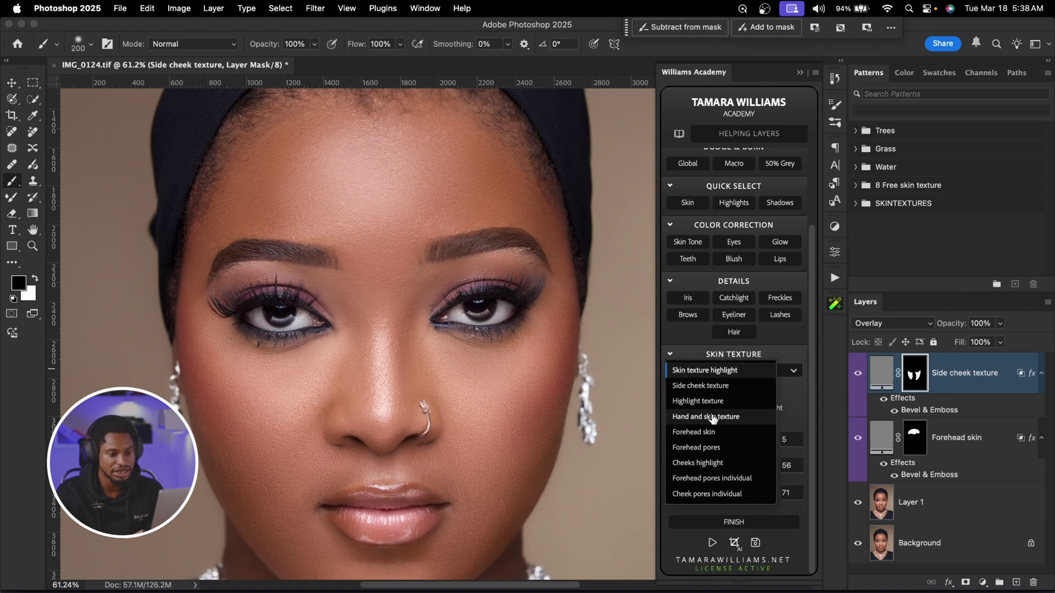
left_click(708, 418)
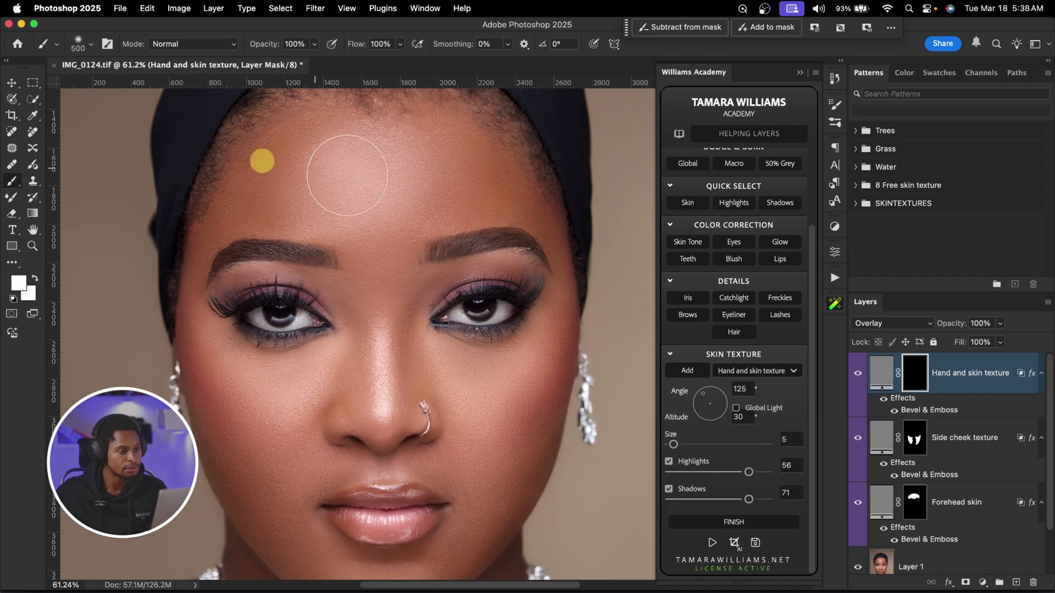
Paint the hand and skin texture along the nose bridge and up between the brows, starting with a 175 px brush.
key("bracketleft")
key("bracketleft")
key("bracketleft")
key("bracketleft")
key("bracketleft")
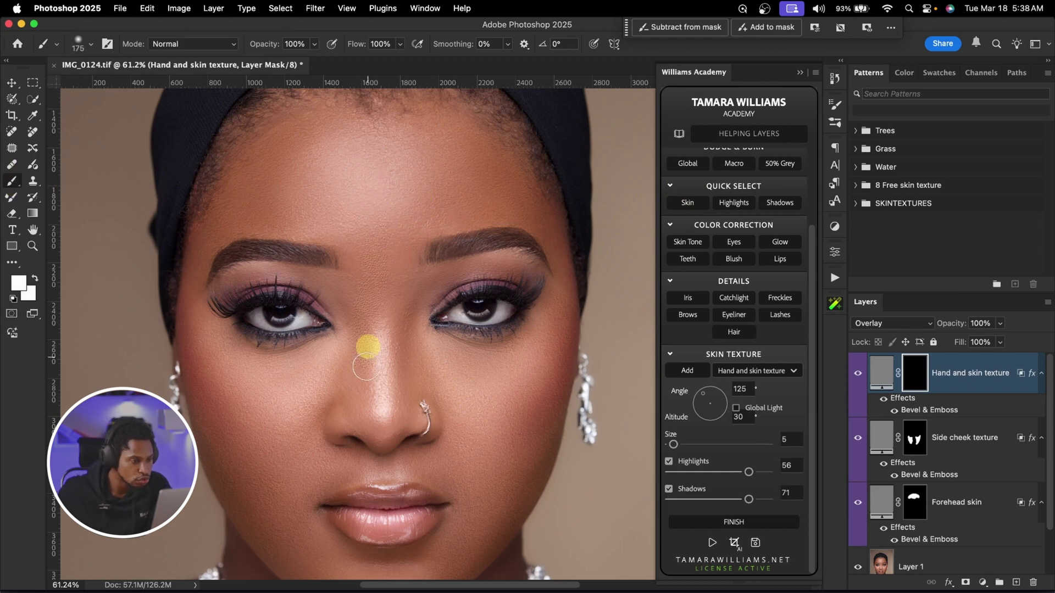
mouse_move(384, 372)
left_mouse_down()
mouse_move(384, 217)
mouse_move(471, 188)
left_mouse_up()
key("z")
key("b")
key("z")
left_click_drag(370, 273, 325, 273)
left_click_drag(372, 349, 372, 315)
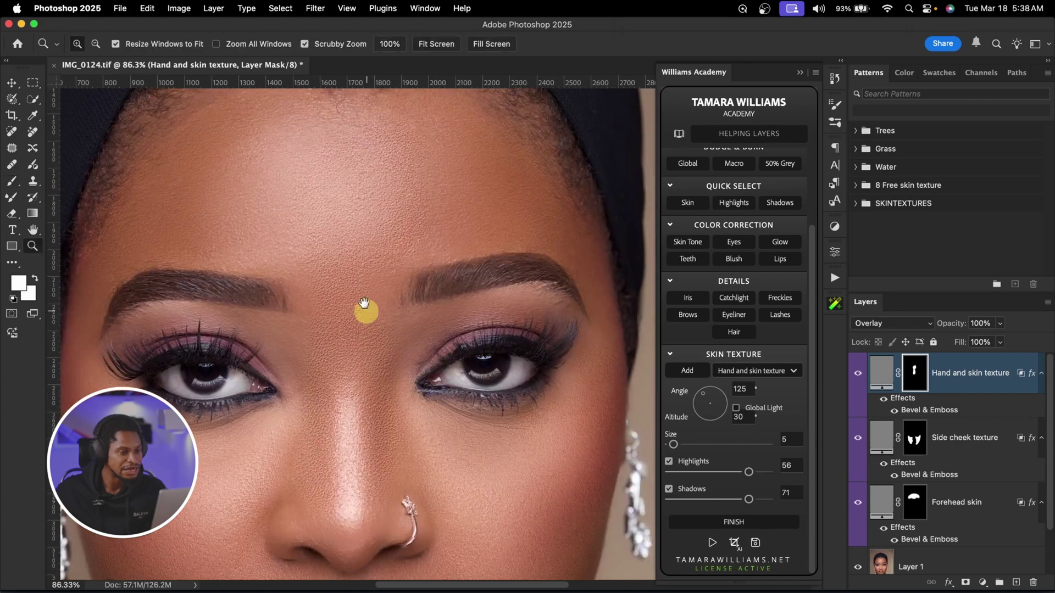
Paint the hand and skin texture across the forehead up to the hairline with a 250 px brush.
left_click(369, 251)
key("b")
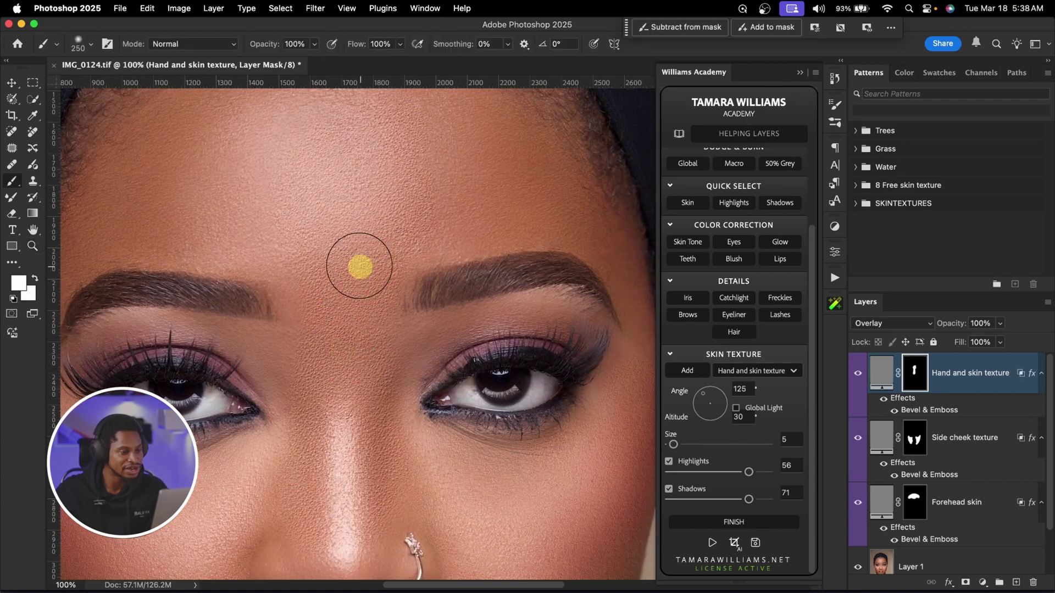
scroll(358, 277, "up", 3)
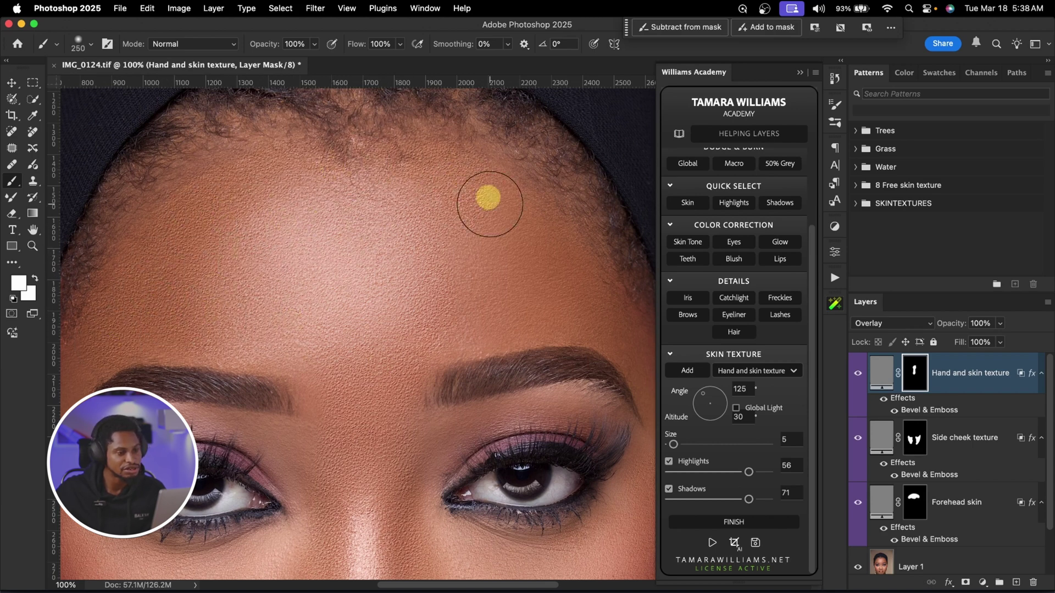
left_click_drag(383, 335, 397, 323)
left_click_drag(466, 306, 305, 256)
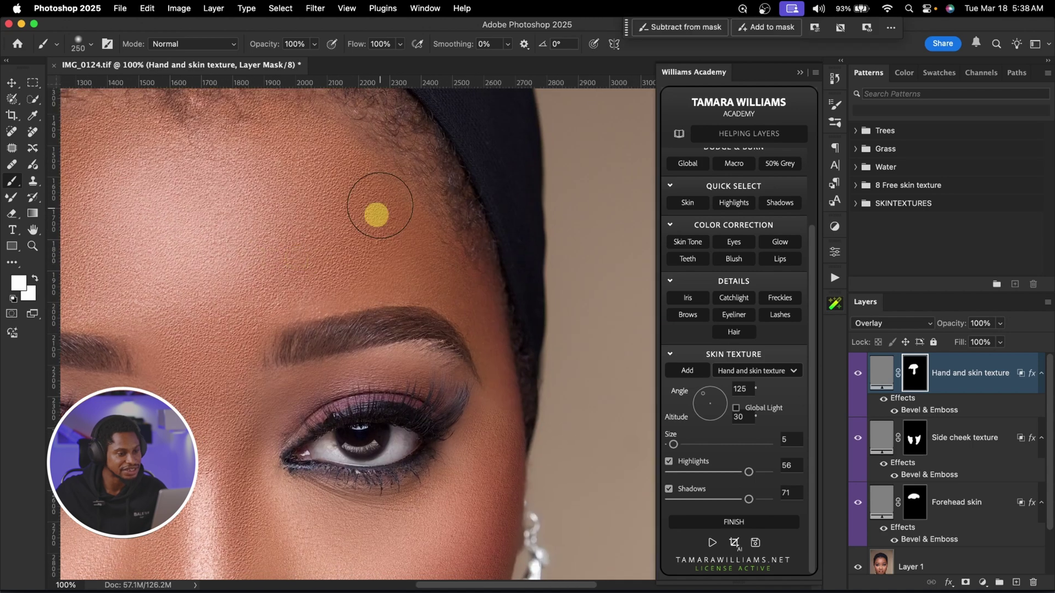
Paint the hand and skin texture around the temple, eye and upper cheek on the nose-ring side with a 150 px brush.
key("bracketleft")
mouse_move(476, 401)
left_mouse_down()
mouse_move(493, 445)
mouse_move(468, 487)
mouse_move(429, 509)
mouse_move(294, 511)
mouse_move(245, 450)
mouse_move(266, 387)
mouse_move(260, 435)
left_mouse_up()
left_click_drag(330, 369, 367, 155)
mouse_move(301, 292)
left_mouse_down()
mouse_move(456, 344)
mouse_move(353, 334)
mouse_move(335, 367)
mouse_move(510, 289)
mouse_move(497, 334)
mouse_move(465, 370)
mouse_move(512, 313)
mouse_move(424, 437)
mouse_move(368, 406)
mouse_move(374, 445)
mouse_move(479, 390)
mouse_move(516, 335)
mouse_move(496, 412)
mouse_move(384, 478)
left_mouse_up()
left_click_drag(437, 288, 425, 431)
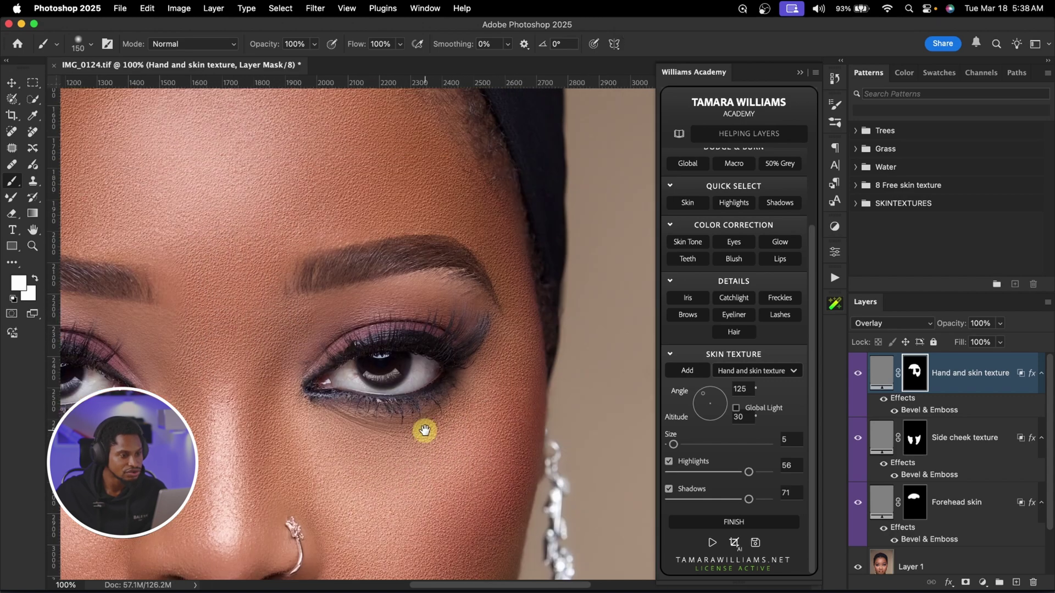
Lower the brush flow to 20% and paint the texture lightly over the skin around the eyelids.
left_click_drag(354, 46, 332, 48)
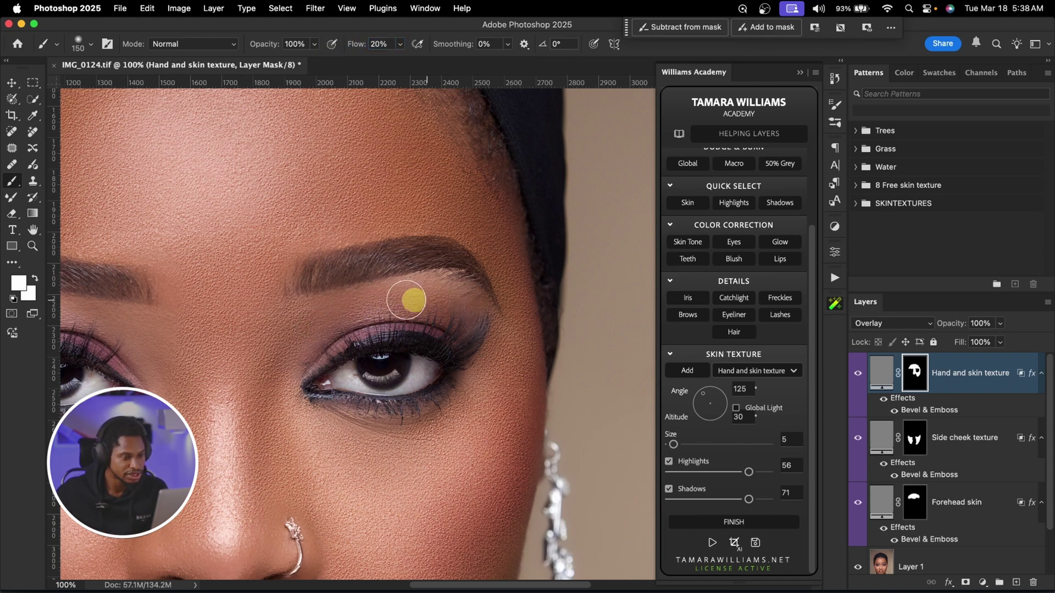
scroll(440, 299, "left", 6)
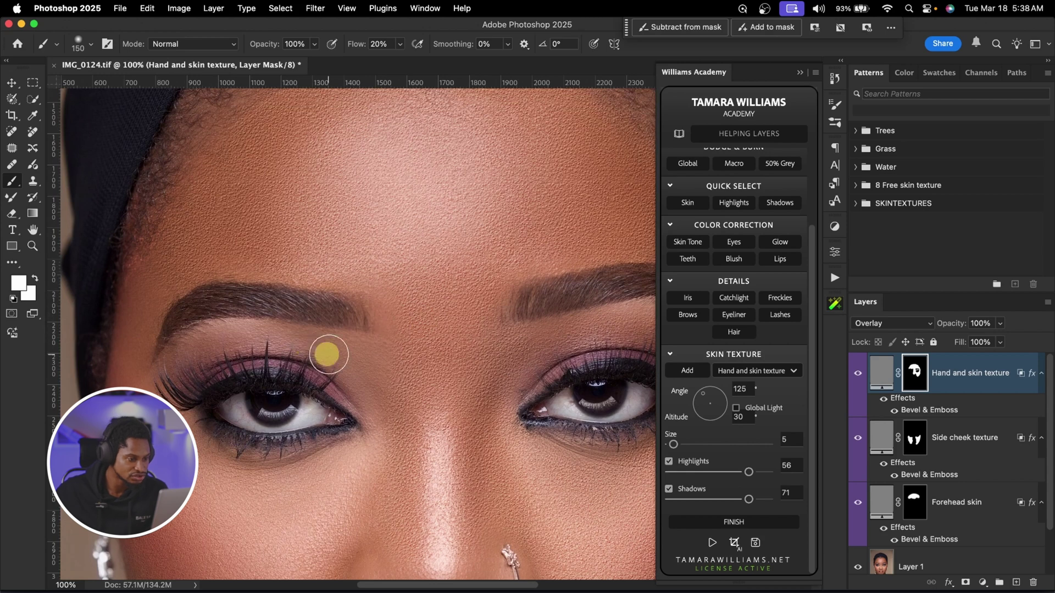
Reset the default colours, restore the brush flow to 100% and continue painting the texture over the nose.
key("d")
left_click(400, 45)
left_click_drag(401, 62, 455, 64)
mouse_move(343, 348)
left_mouse_down()
mouse_move(386, 408)
mouse_move(377, 364)
mouse_move(382, 391)
mouse_move(385, 358)
mouse_move(414, 324)
left_mouse_up()
left_click_drag(466, 396, 470, 245)
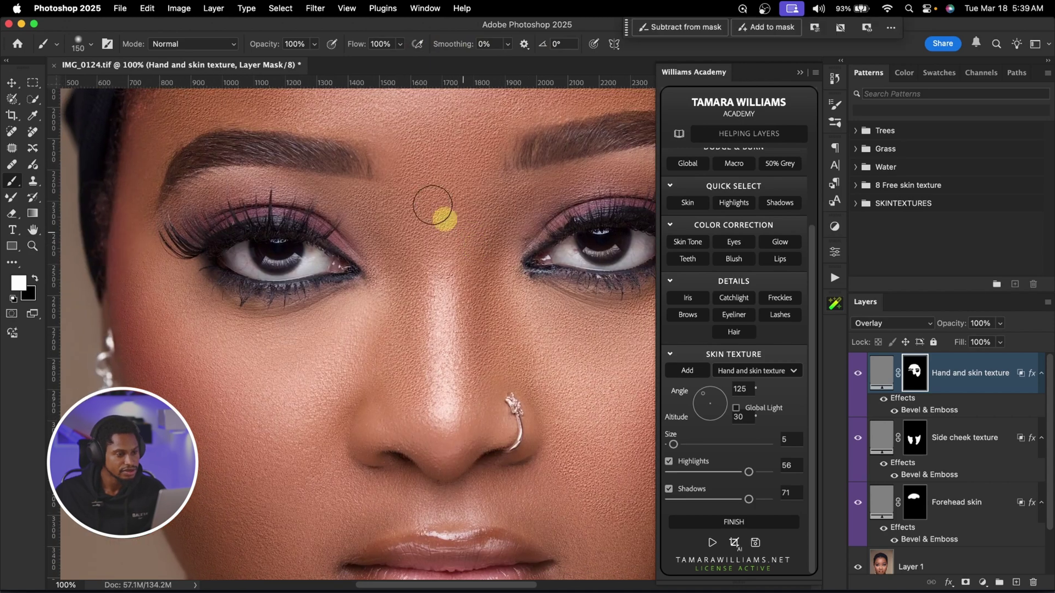
left_click_drag(443, 302, 424, 184)
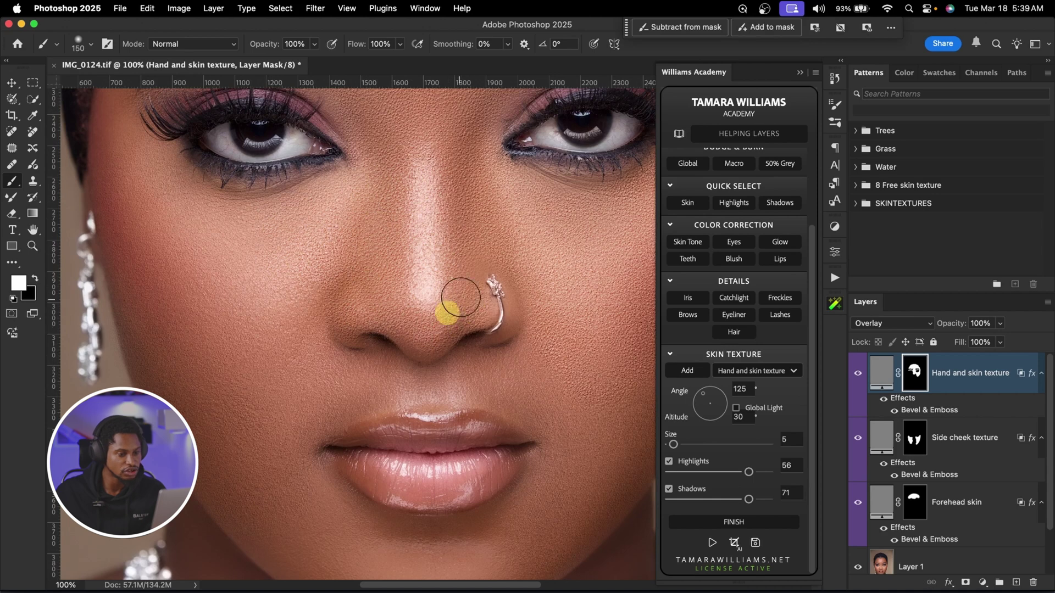
Paint the texture around the nostrils with a 100 px brush and over the cheeks and lower face with a 200 px brush.
key("bracketleft")
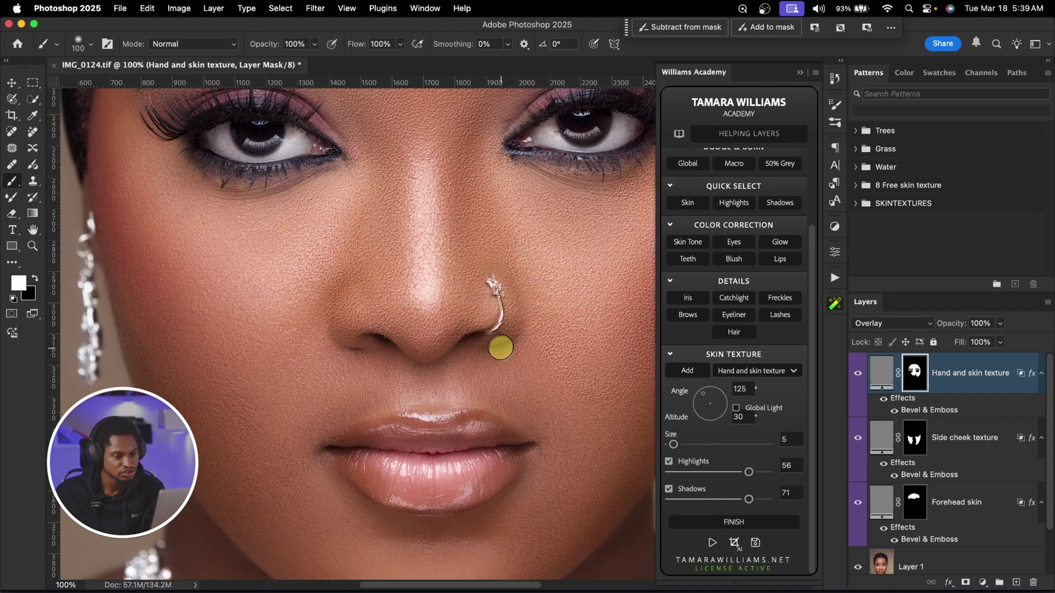
key("bracketright")
key("bracketright")
key("bracketright")
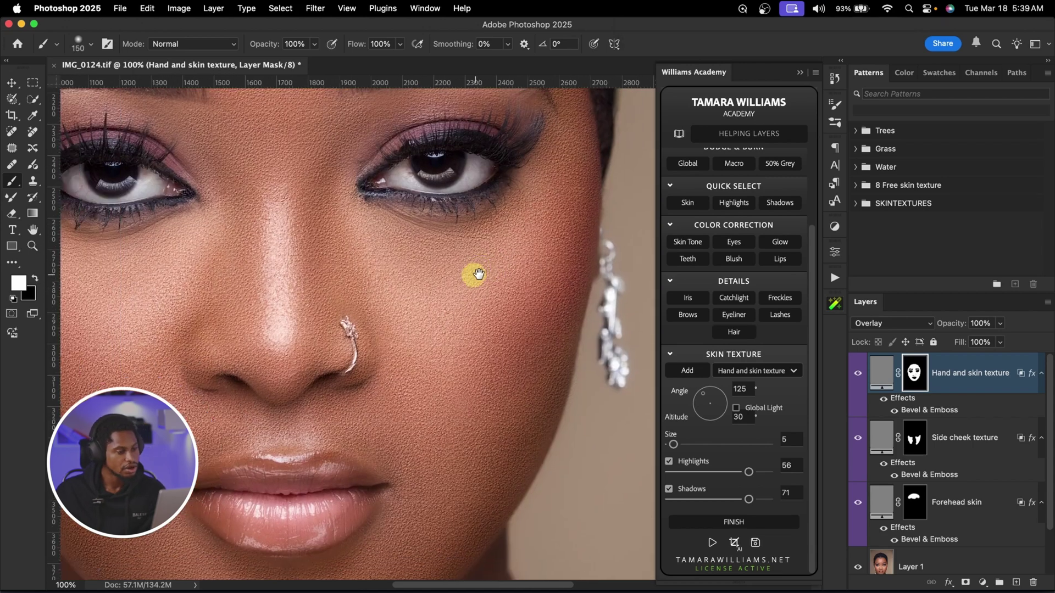
left_click_drag(478, 275, 504, 278)
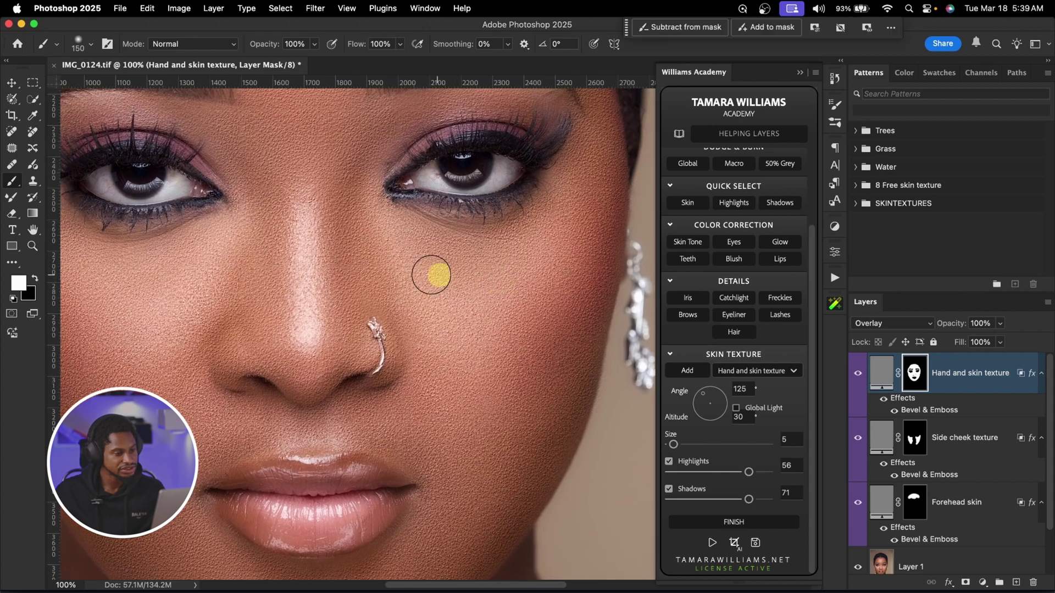
Compare the whole face with the hand and skin texture layer hidden and shown.
key("z")
left_click_drag(439, 279, 416, 278)
key("b")
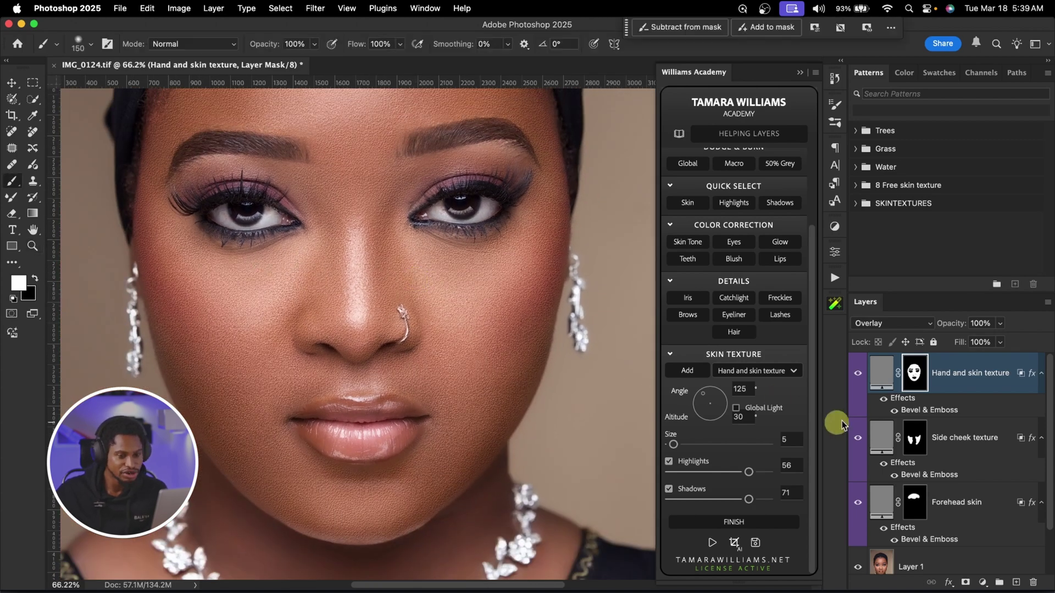
left_click(859, 375)
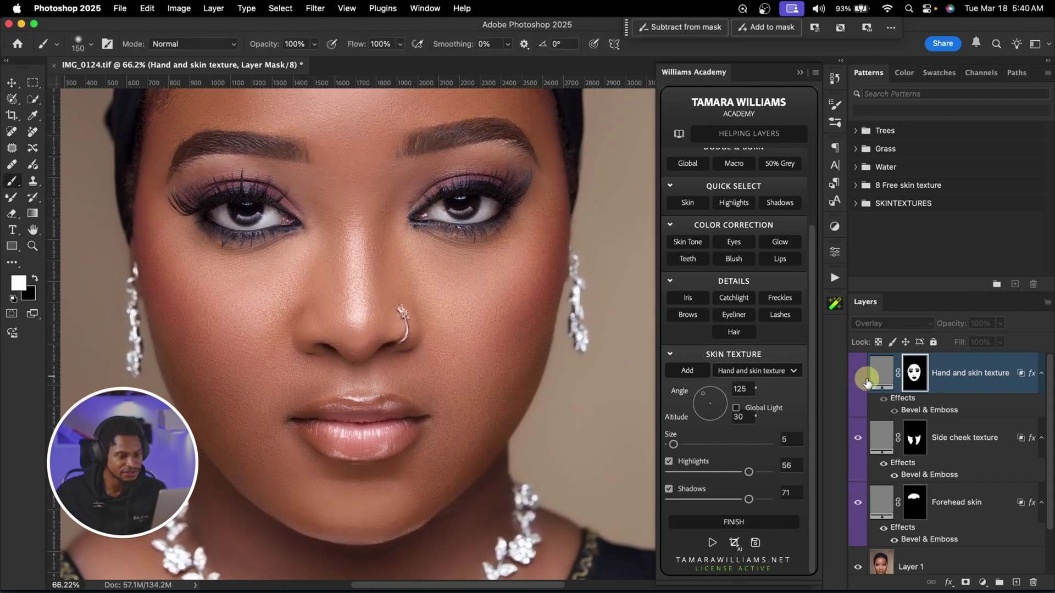
scroll(384, 308, "up", 2)
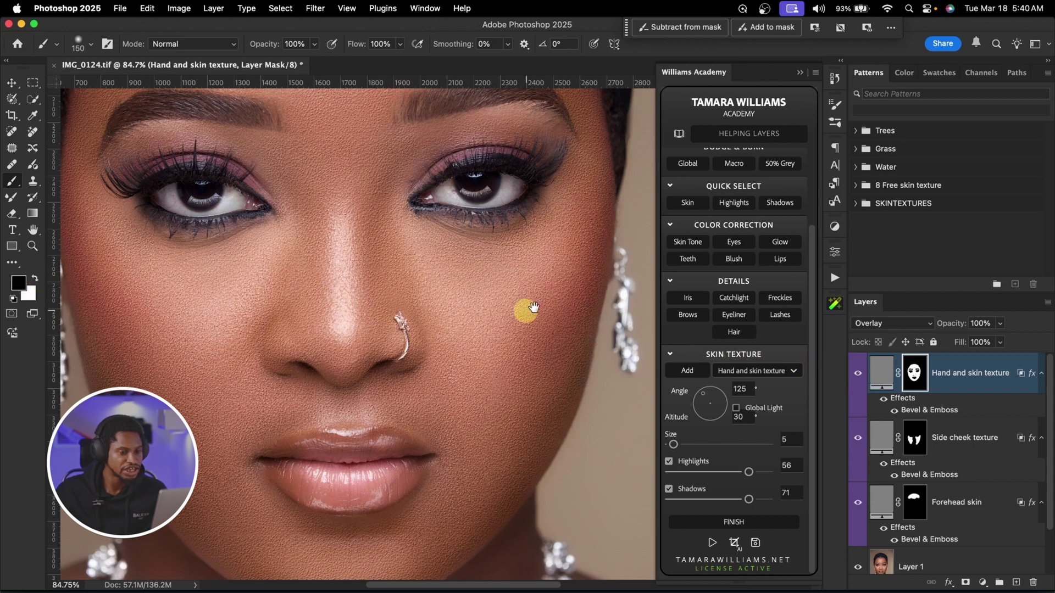
Check the texture mask as a red overlay and clean up its face edge beside the earring with a black 90 px brush.
left_click_drag(523, 309, 424, 314)
key("x")
key("backslash")
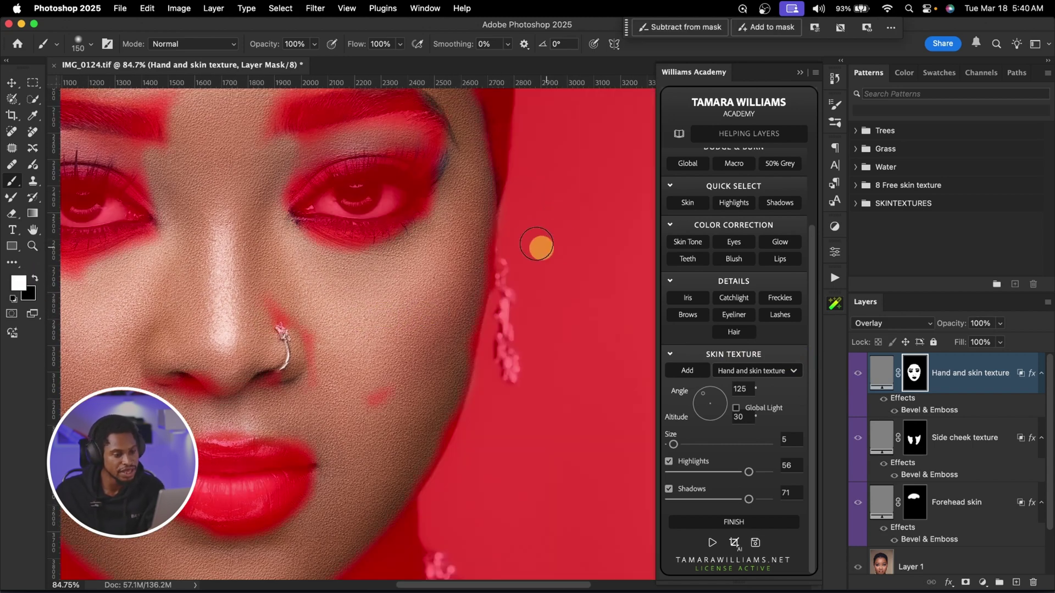
key("backslash")
key("x")
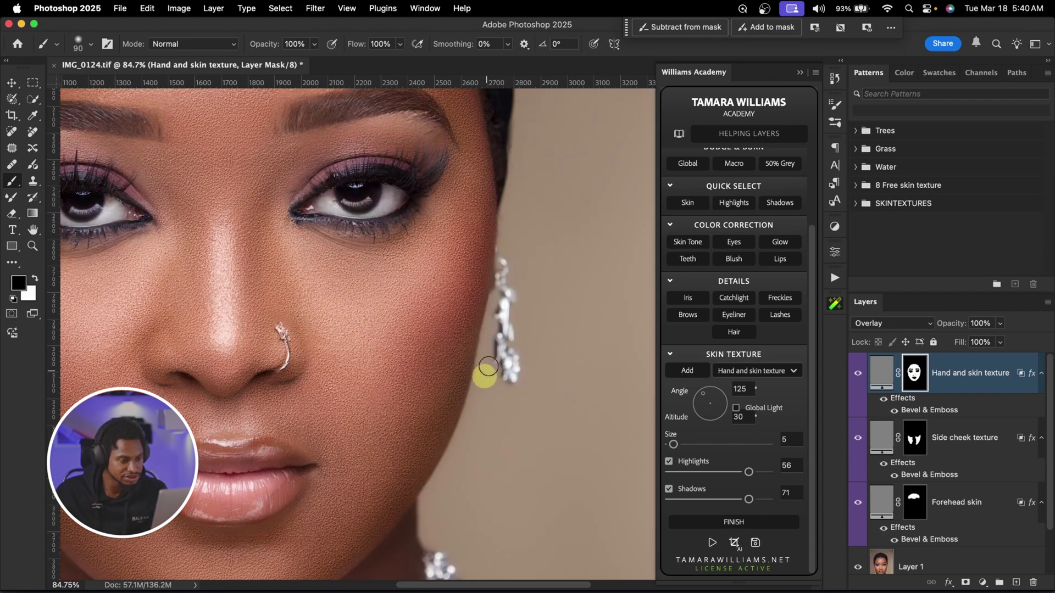
left_click_drag(253, 287, 453, 465)
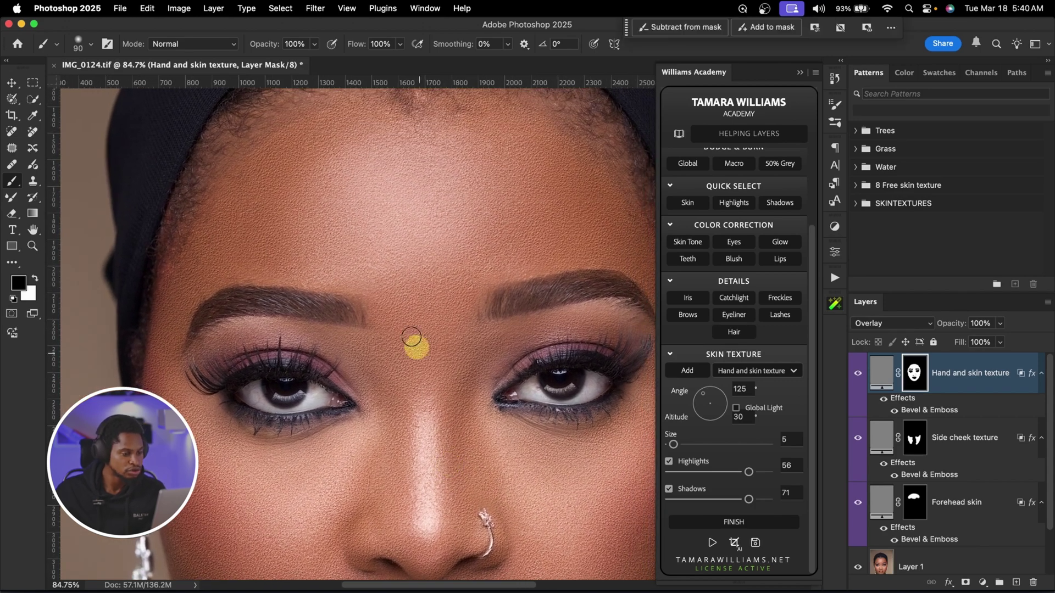
Set the hand and skin texture's light angle to 161° and altitude to 32°, and compare the face with the layer toggled.
key("z")
left_click_drag(431, 325, 362, 321)
left_click_drag(470, 368, 429, 313)
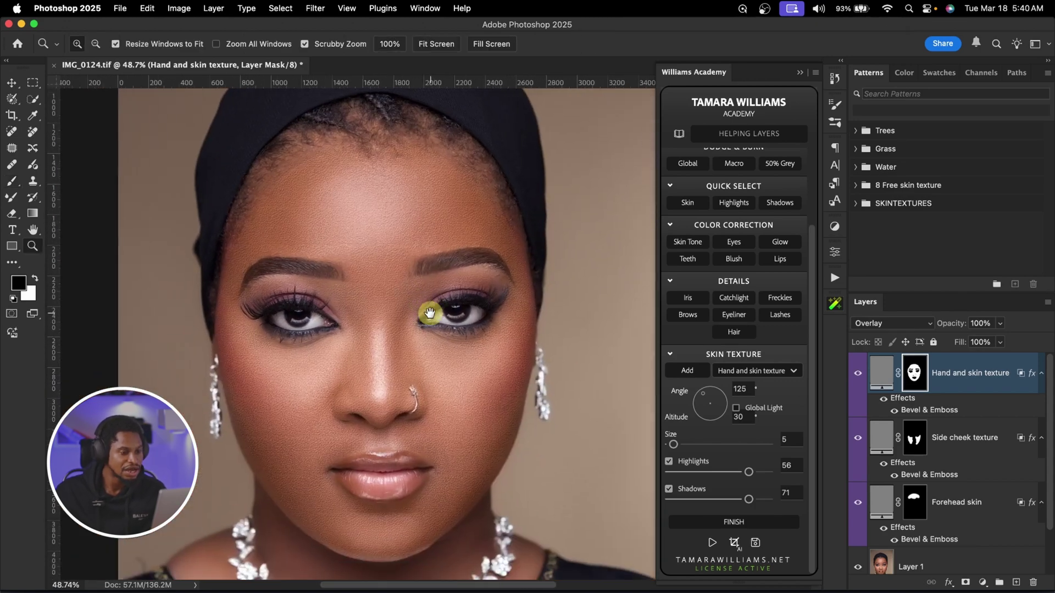
left_click_drag(447, 386, 476, 384)
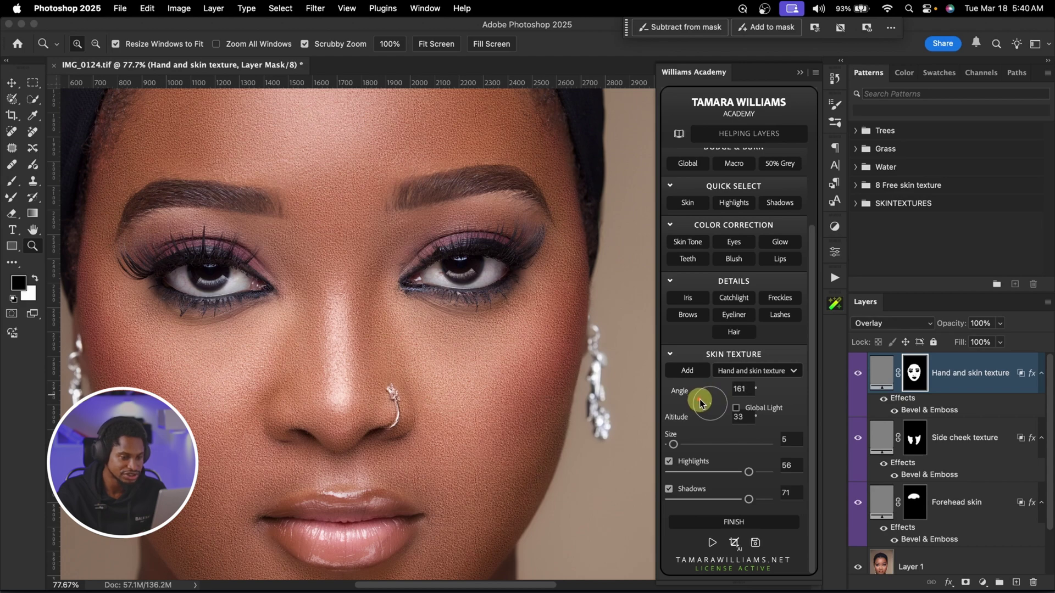
scroll(434, 373, "down", 3)
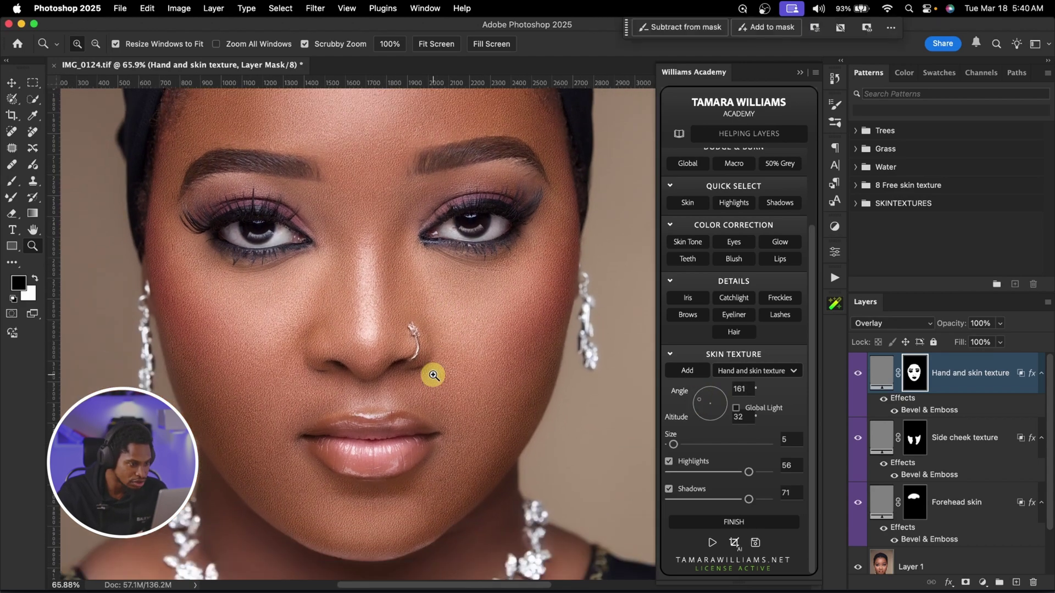
scroll(539, 364, "up", 4)
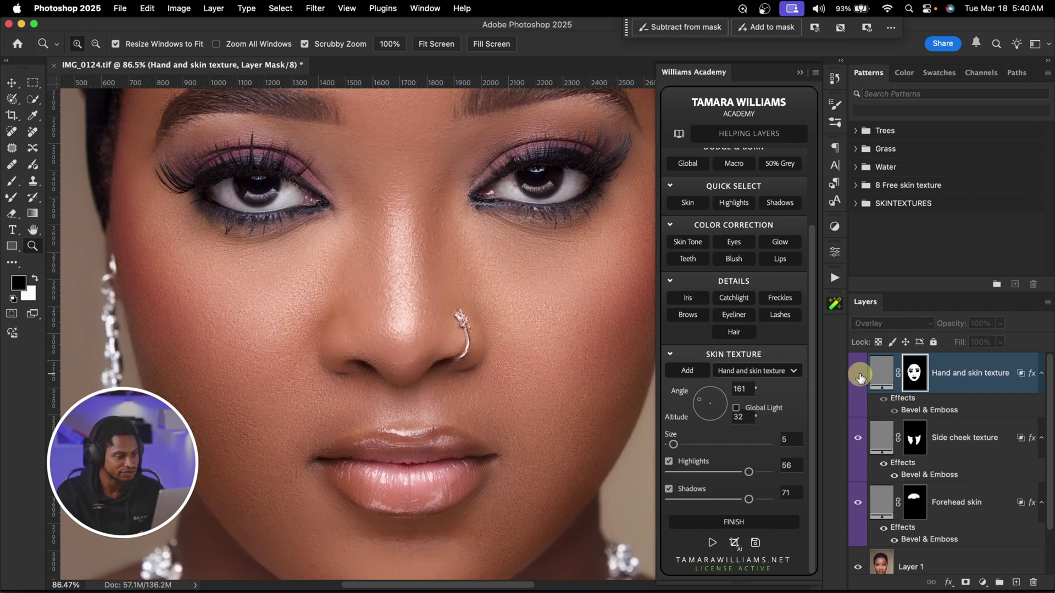
left_click_drag(518, 351, 498, 351)
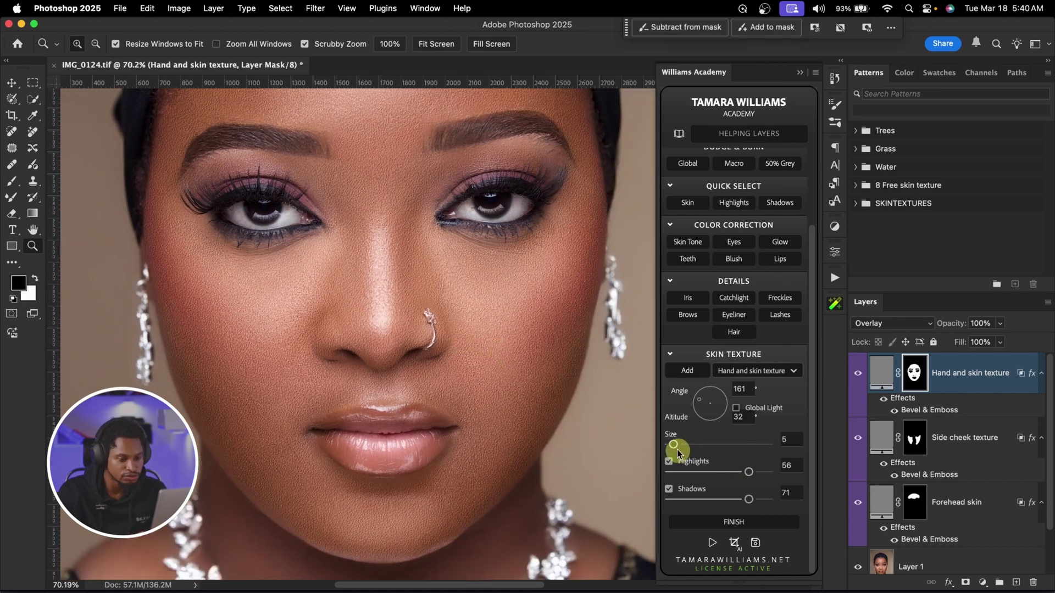
Set the hand and skin texture's size to 4 and compare the face with the layer hidden and shown.
scroll(506, 361, "up", 2)
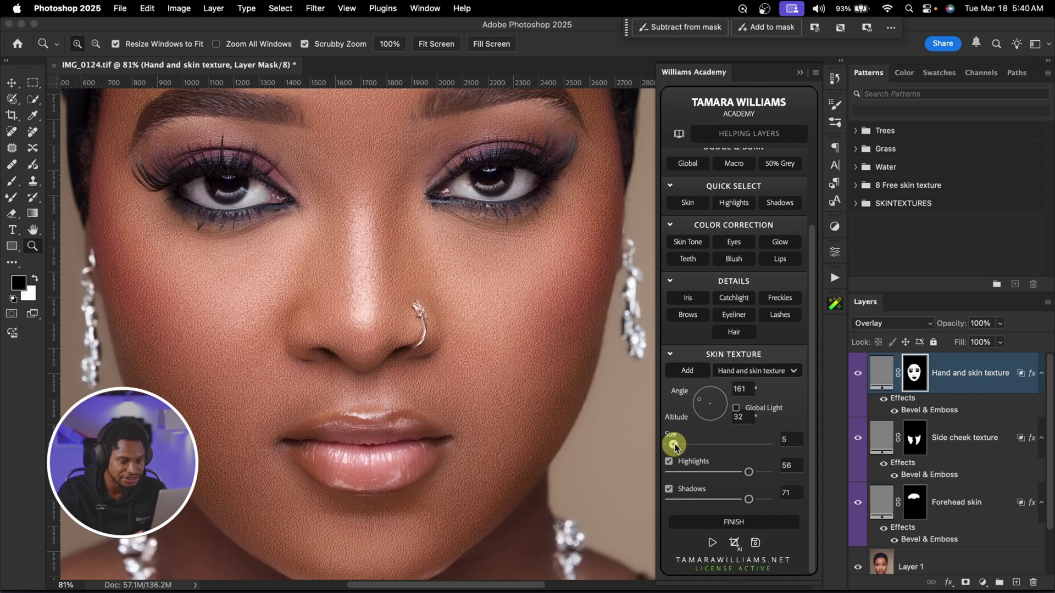
left_click(885, 397)
left_click(858, 376)
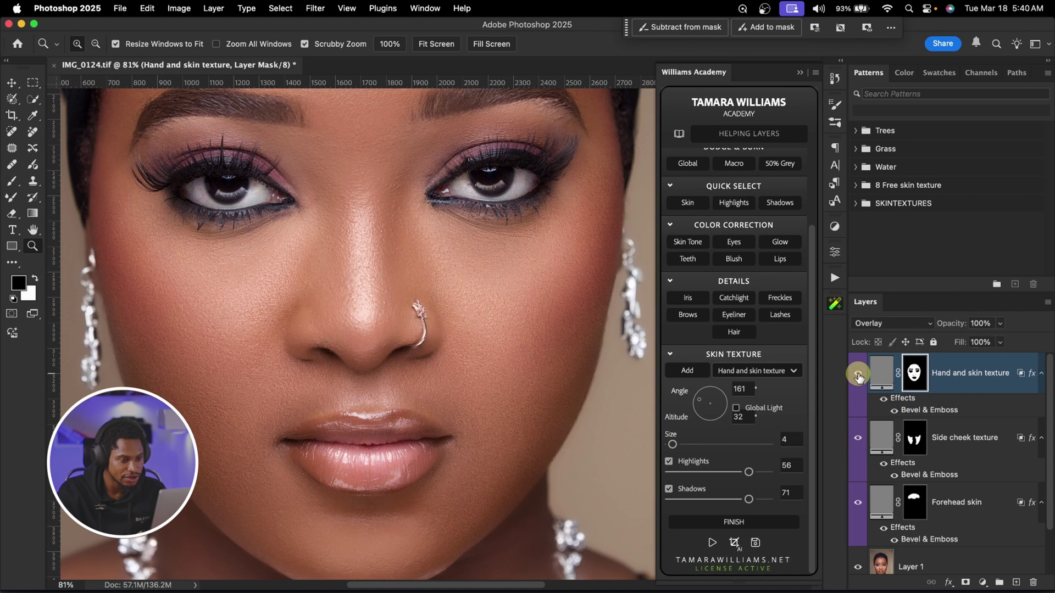
left_click(858, 376)
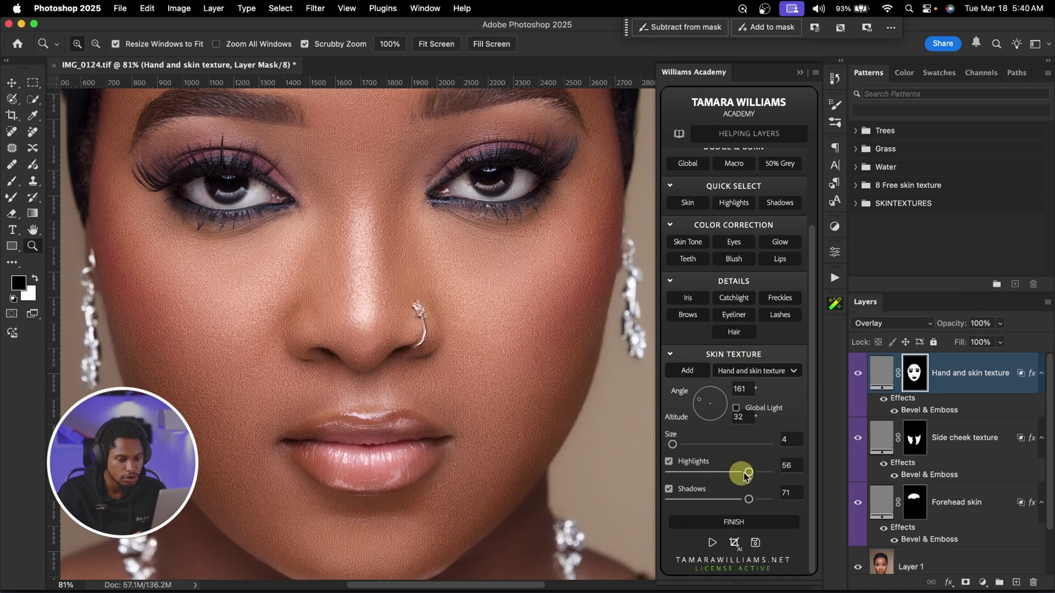
Set the hand and skin texture's highlights to 49 and shadows to 17, and check the face with the layer toggled.
left_click_drag(747, 473, 712, 474)
left_click(749, 499)
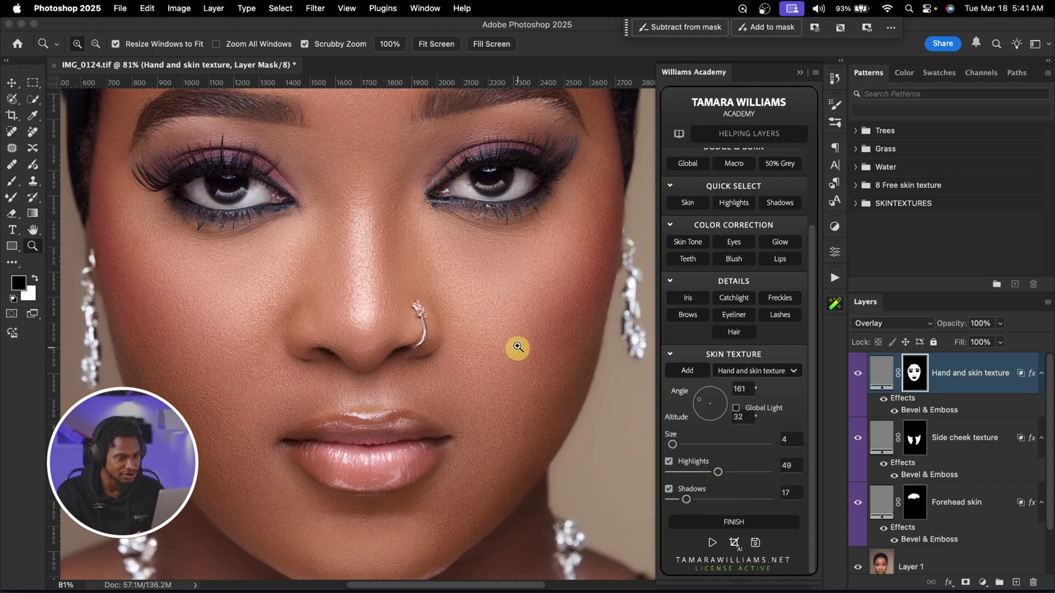
left_click_drag(516, 351, 497, 346)
scroll(497, 346, "up", 4)
left_click_drag(397, 193, 415, 209)
scroll(561, 455, "down", 2)
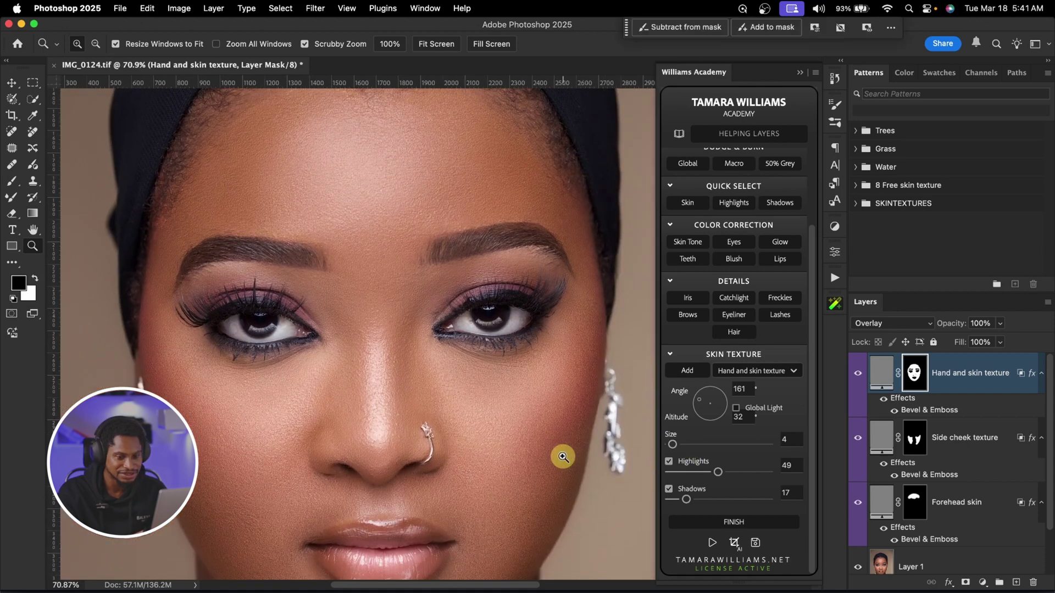
left_click(858, 375)
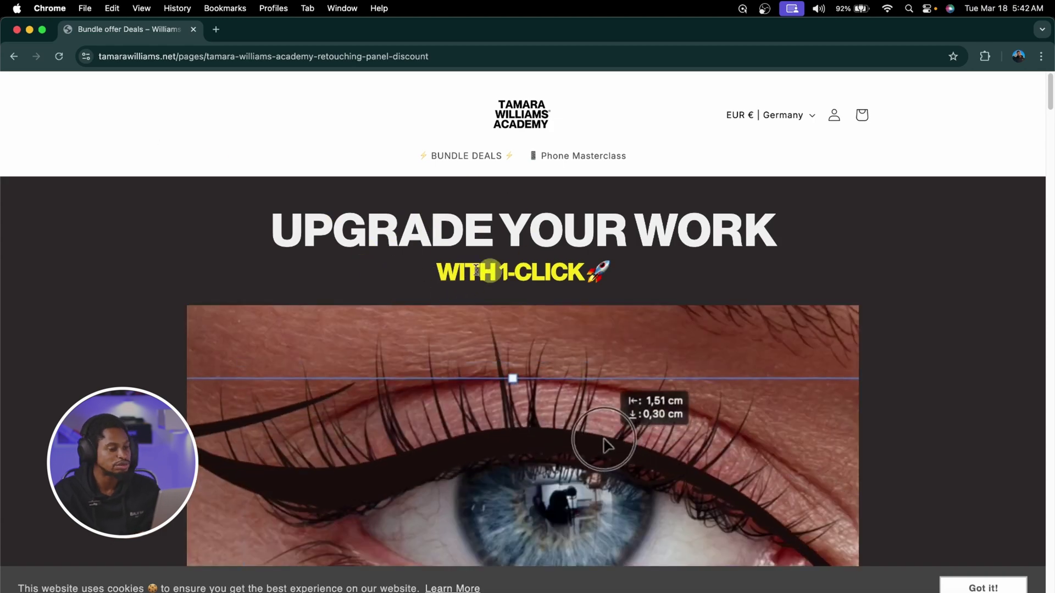
Switch to Chrome and review the Best Retouching Tools bundle offers on the Williams Academy retouching panel discount page.
scroll(432, 274, "down", 15)
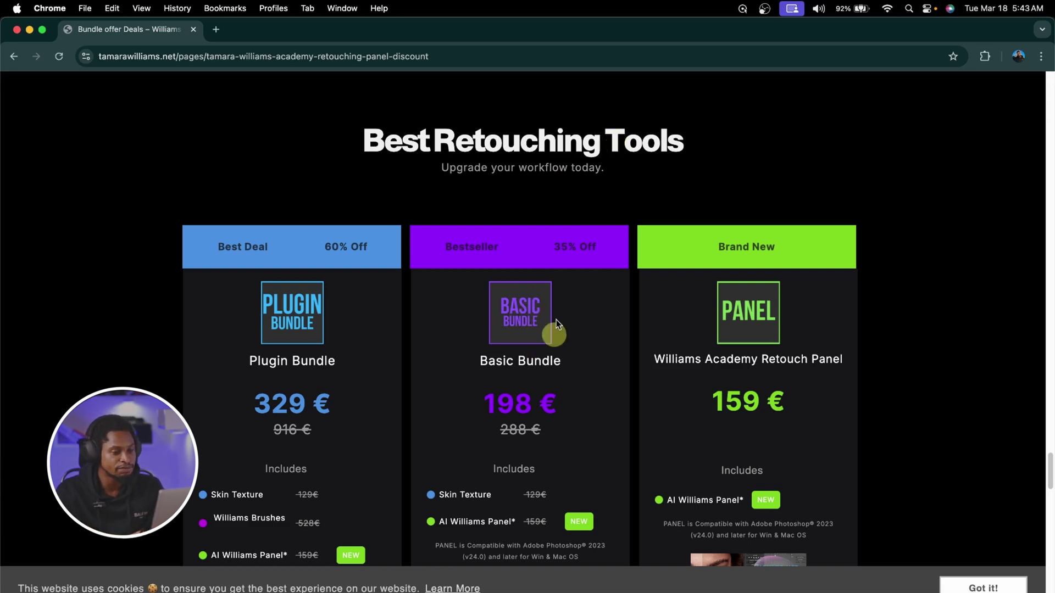
scroll(529, 352, "down", 2)
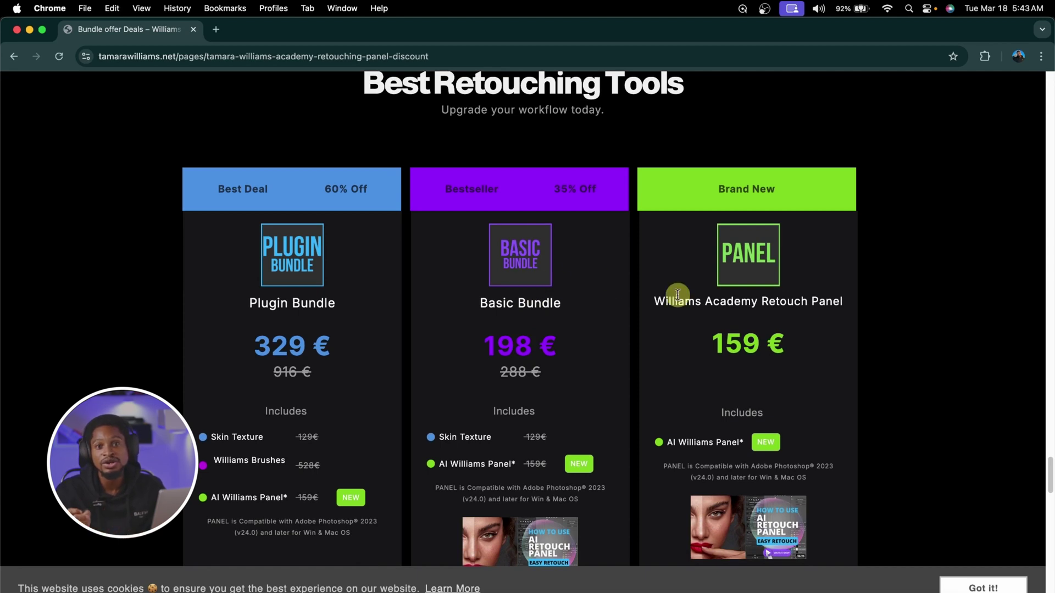
Review the three bundle offers on the discount page and go to the checkout for the Basic Bundle.
scroll(766, 274, "down", 2)
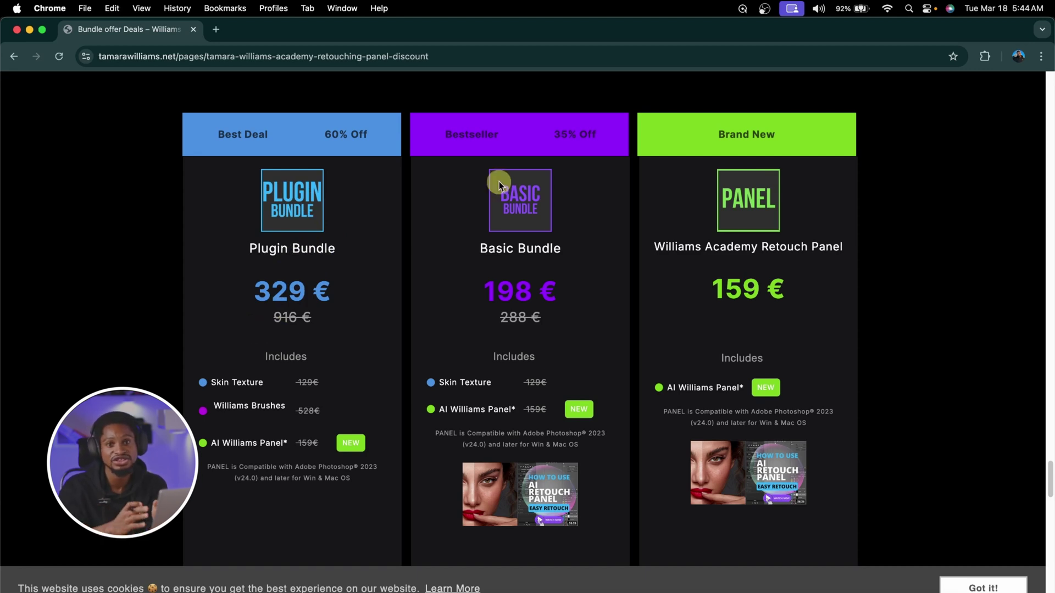
scroll(499, 185, "down", 5)
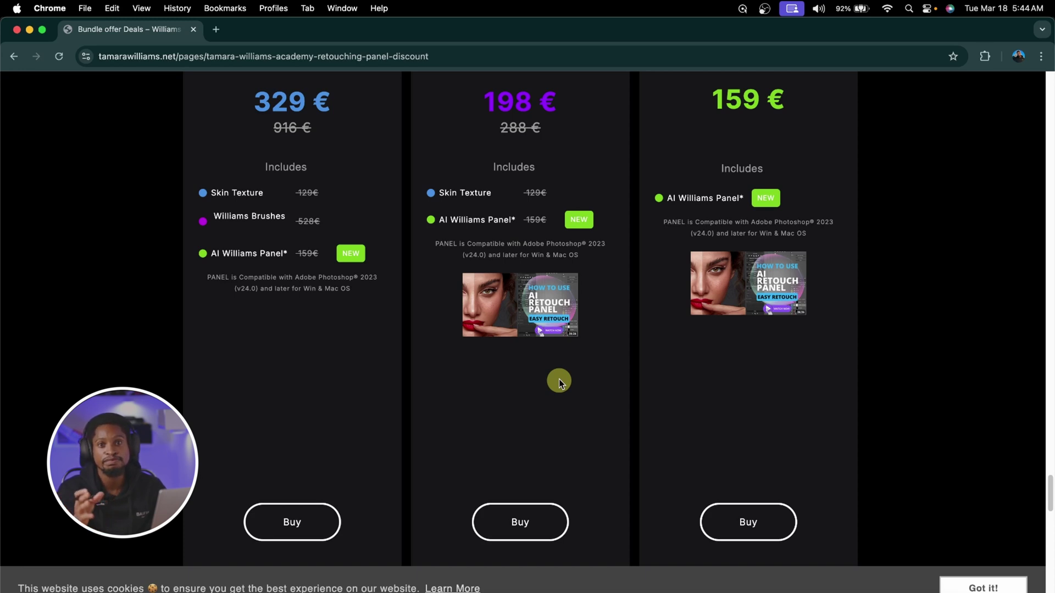
scroll(559, 379, "up", 5)
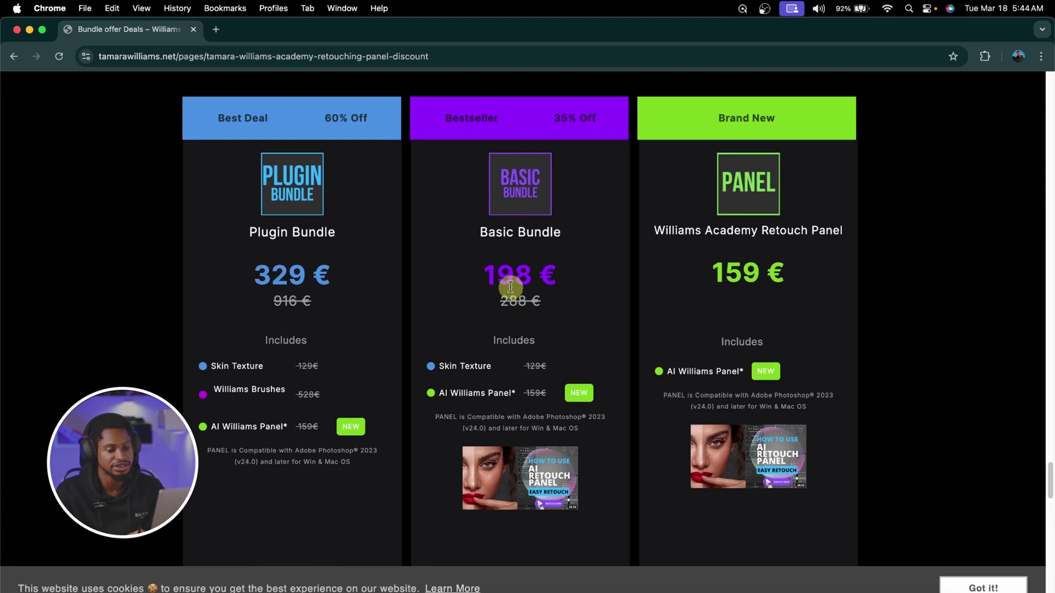
scroll(510, 286, "down", 4)
scroll(511, 307, "up", 2)
scroll(519, 318, "down", 4)
left_click(527, 449)
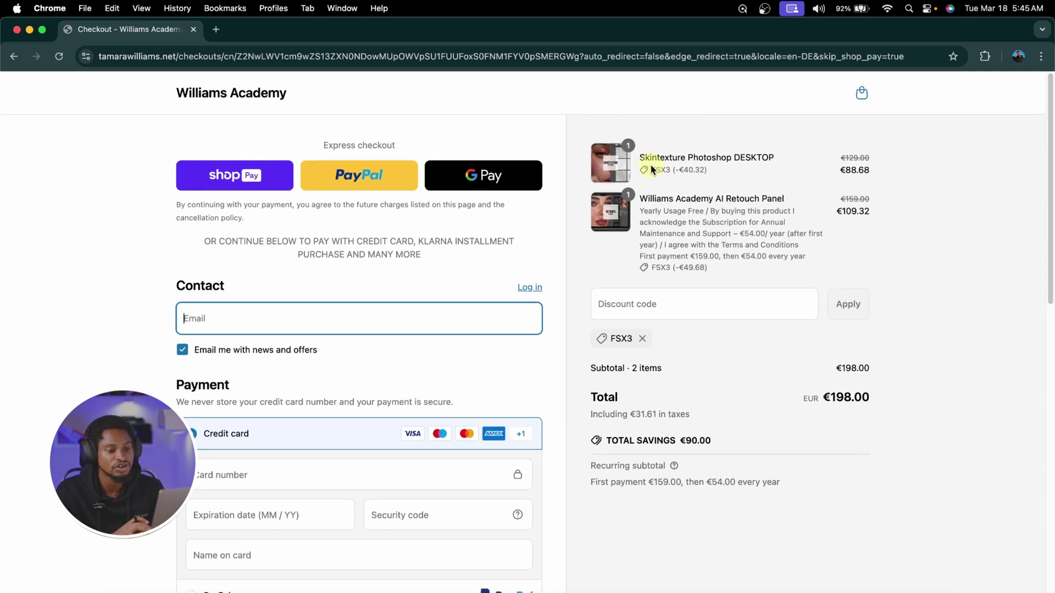
Check the items in the shopping cart, return to the checkout, and look over the order summary and payment options.
left_click(867, 95)
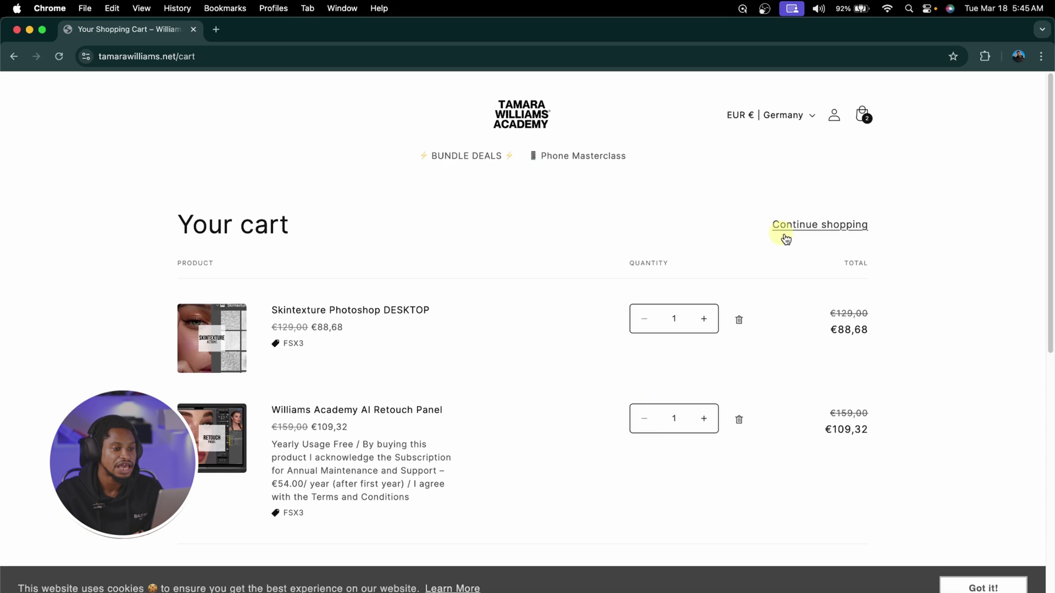
scroll(807, 291, "down", 3)
scroll(807, 291, "down", 4)
left_click(759, 300)
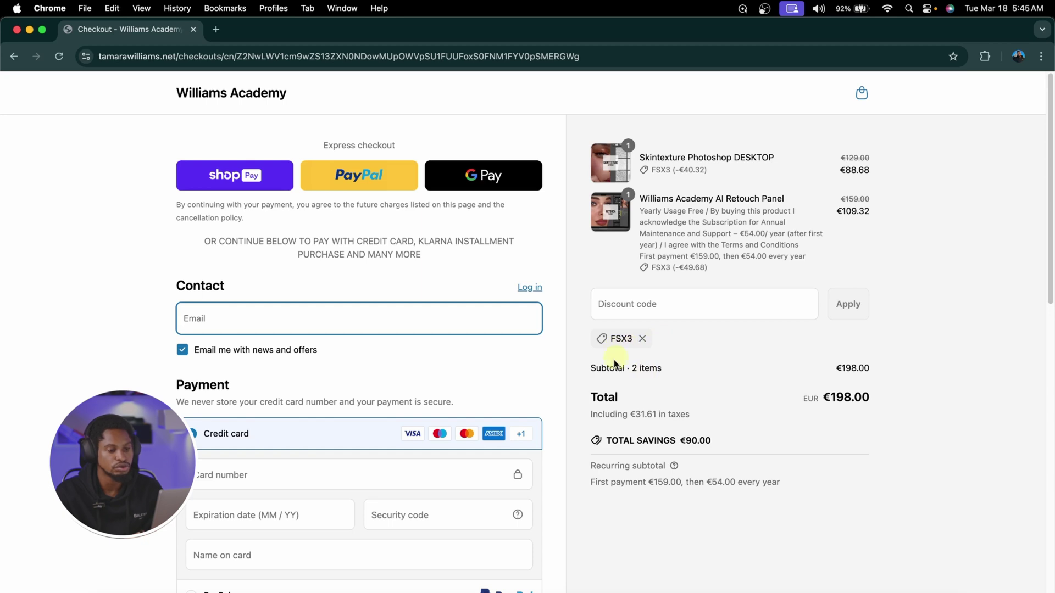
scroll(304, 528, "down", 4)
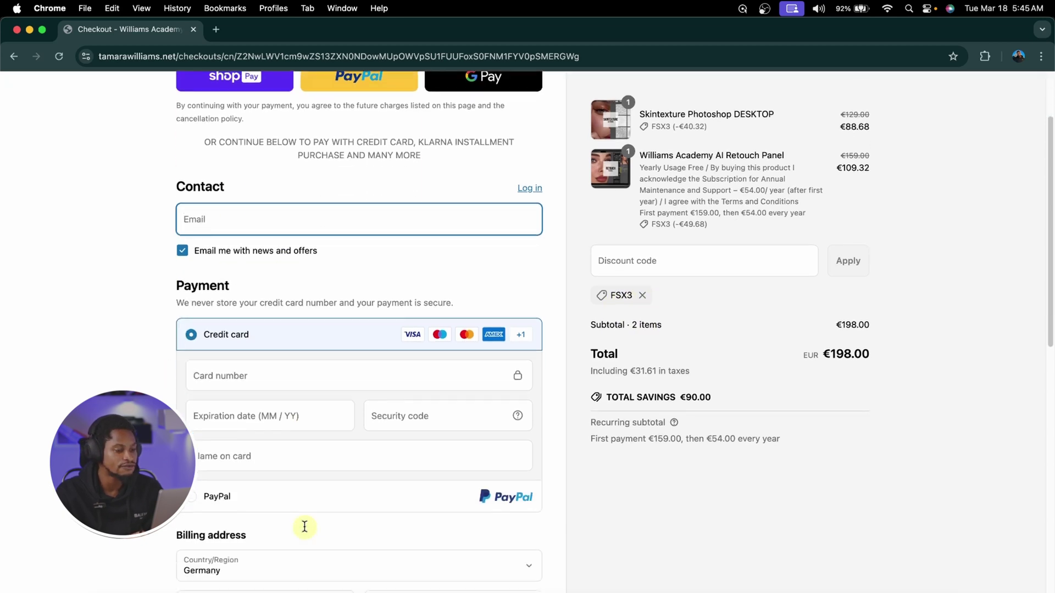
scroll(569, 391, "up", 3)
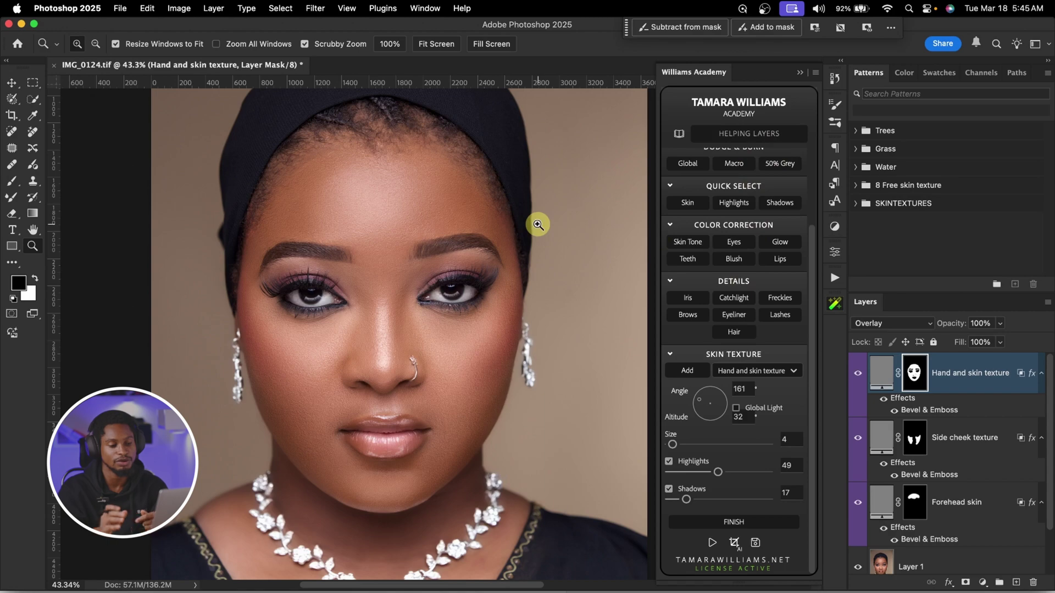
Switch to Photoshop and add a Forehead pores skin texture layer to the portrait.
left_click_drag(394, 208, 424, 206)
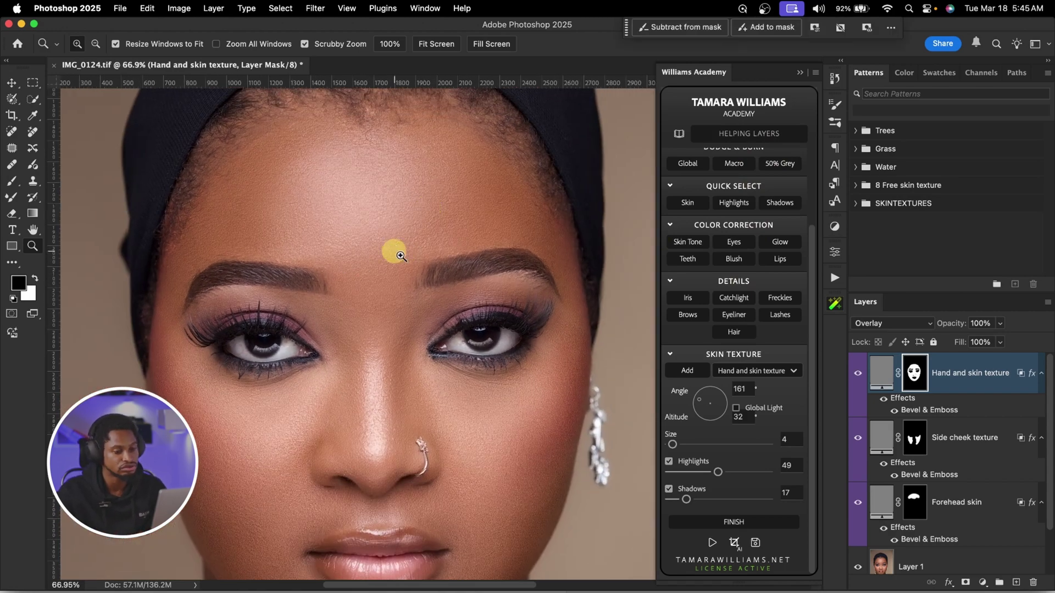
left_click(695, 371)
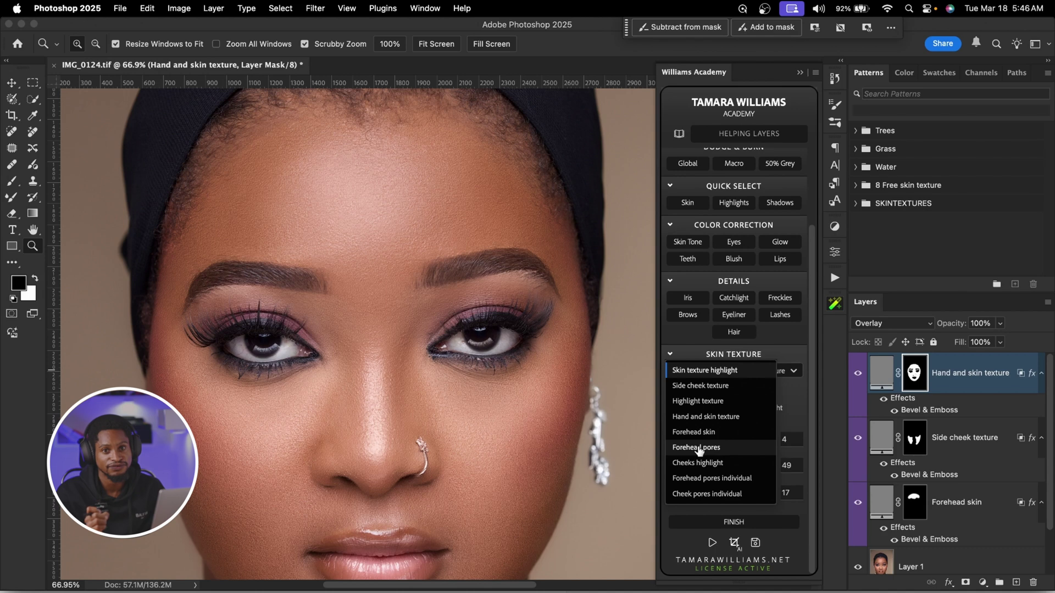
left_click(698, 448)
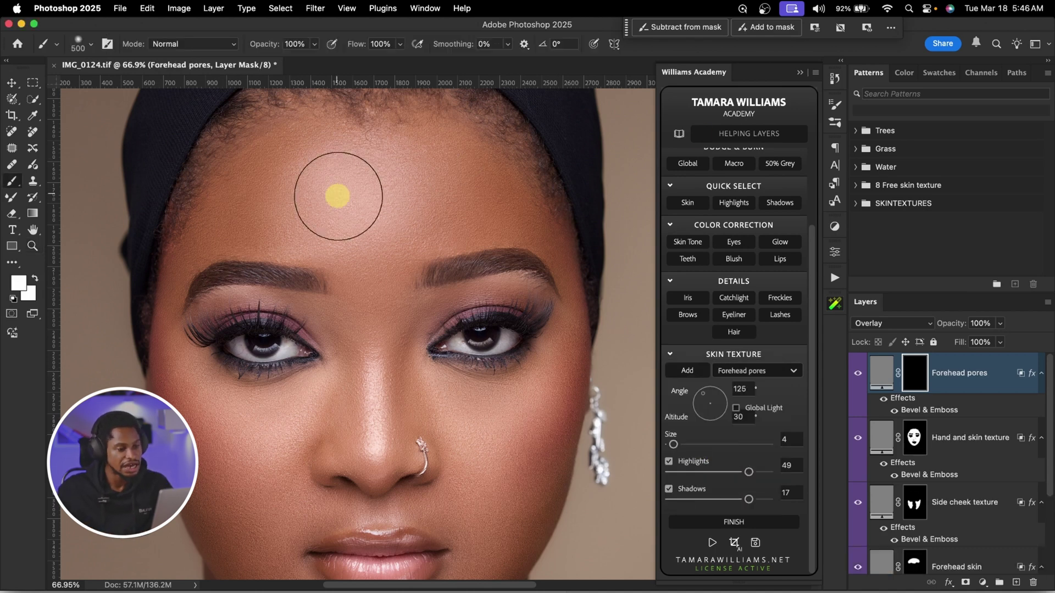
Paint the forehead pores texture over the forehead on the layer mask with a white brush, setting the brush size to 300.
key("z")
mouse_move(384, 172)
left_mouse_down()
mouse_move(412, 174)
mouse_move(356, 177)
mouse_move(368, 188)
mouse_move(359, 186)
mouse_move(303, 153)
mouse_move(410, 159)
mouse_move(321, 160)
mouse_move(319, 185)
mouse_move(315, 163)
mouse_move(246, 177)
mouse_move(247, 216)
mouse_move(274, 218)
mouse_move(217, 201)
mouse_move(196, 236)
mouse_move(391, 211)
mouse_move(411, 175)
mouse_move(457, 165)
mouse_move(527, 203)
mouse_move(477, 206)
mouse_move(422, 238)
mouse_move(294, 246)
mouse_move(396, 272)
mouse_move(330, 214)
mouse_move(451, 176)
mouse_move(327, 160)
mouse_move(235, 179)
mouse_move(160, 262)
mouse_move(276, 223)
mouse_move(409, 205)
mouse_move(435, 161)
mouse_move(400, 142)
mouse_move(388, 186)
left_mouse_up()
key("b")
key("bracketleft")
key("bracketleft")
key("bracketleft")
key("bracketleft")
key("bracketleft")
key("bracketleft")
key("bracketleft")
key("bracketright")
key("bracketright")
key("bracketright")
key("bracketright")
key("bracketright")
key("bracketleft")
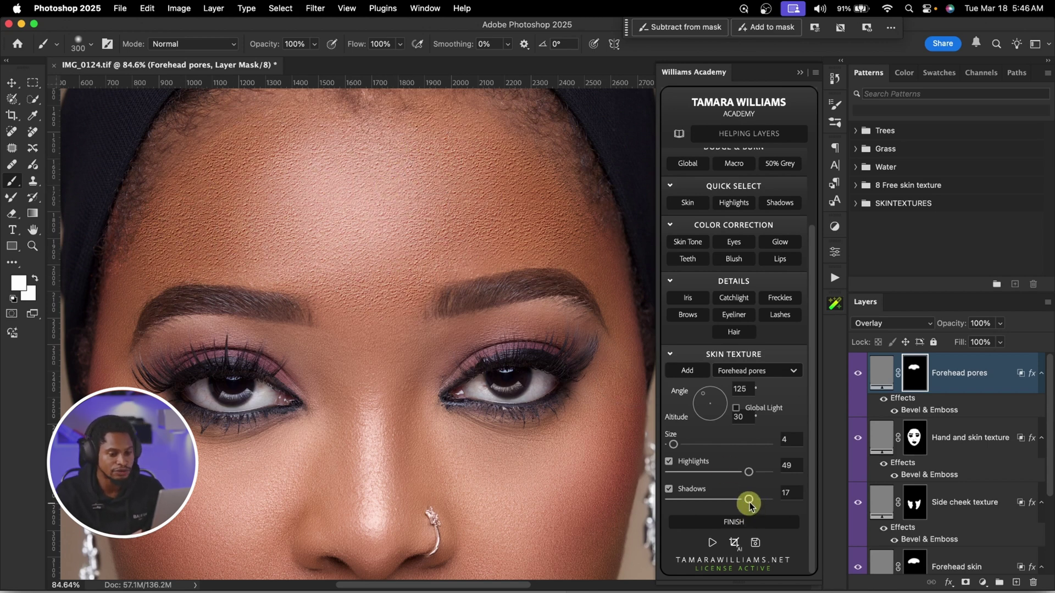
Set the forehead pores texture's shadows to 32 and highlights to 47.
left_click_drag(750, 500, 701, 499)
left_click(749, 472)
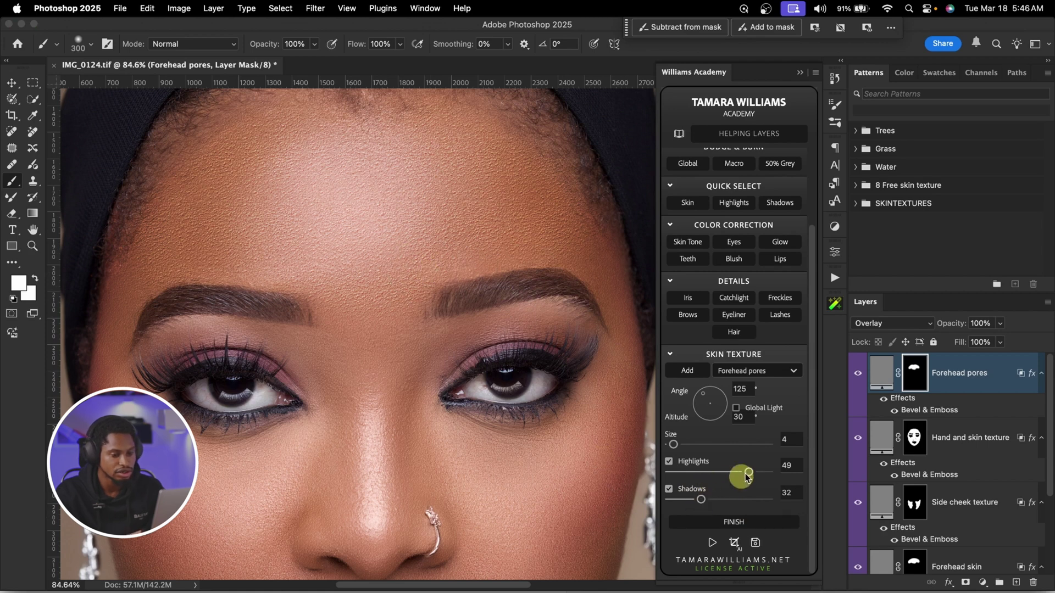
left_click_drag(749, 473, 716, 473)
Set the forehead pores texture's light angle to 75° and altitude to 36°, and compare the forehead with the layer toggled.
mouse_move(715, 407)
left_mouse_down()
mouse_move(690, 391)
mouse_move(718, 398)
left_mouse_up()
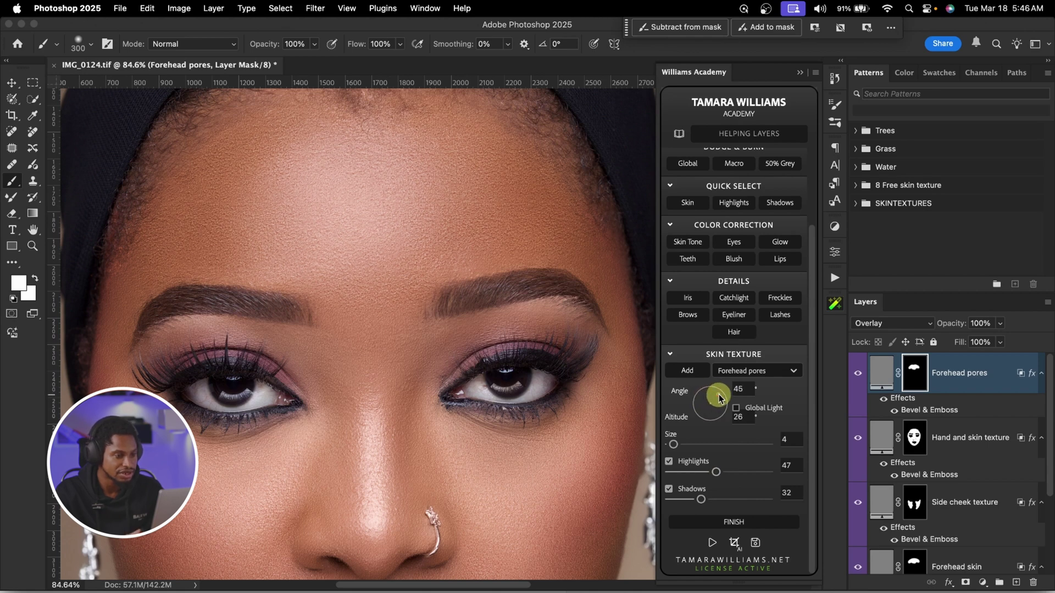
left_click_drag(719, 400, 693, 392)
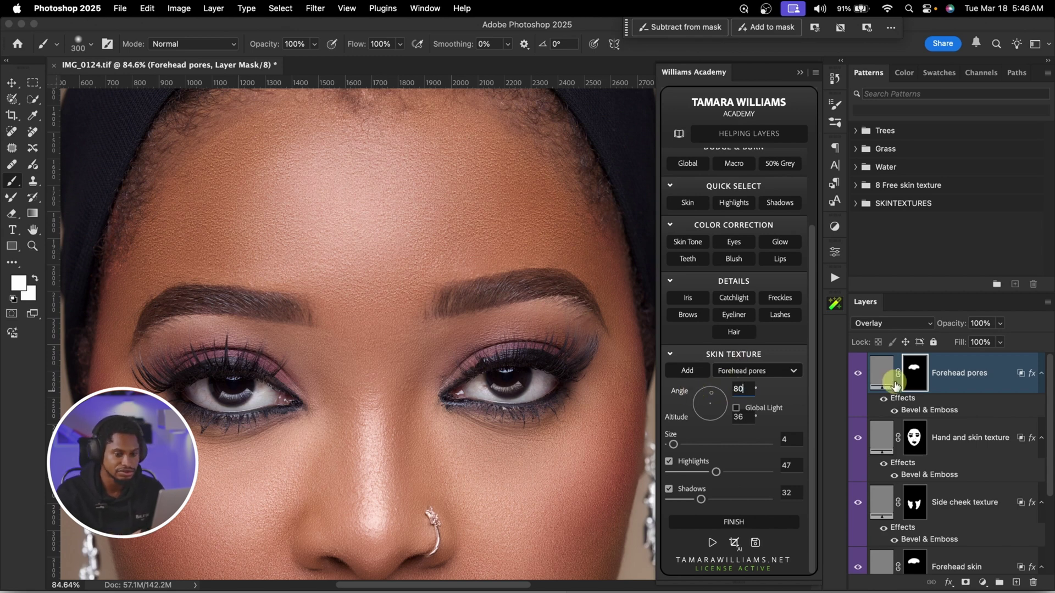
left_click(858, 375)
left_click(858, 375)
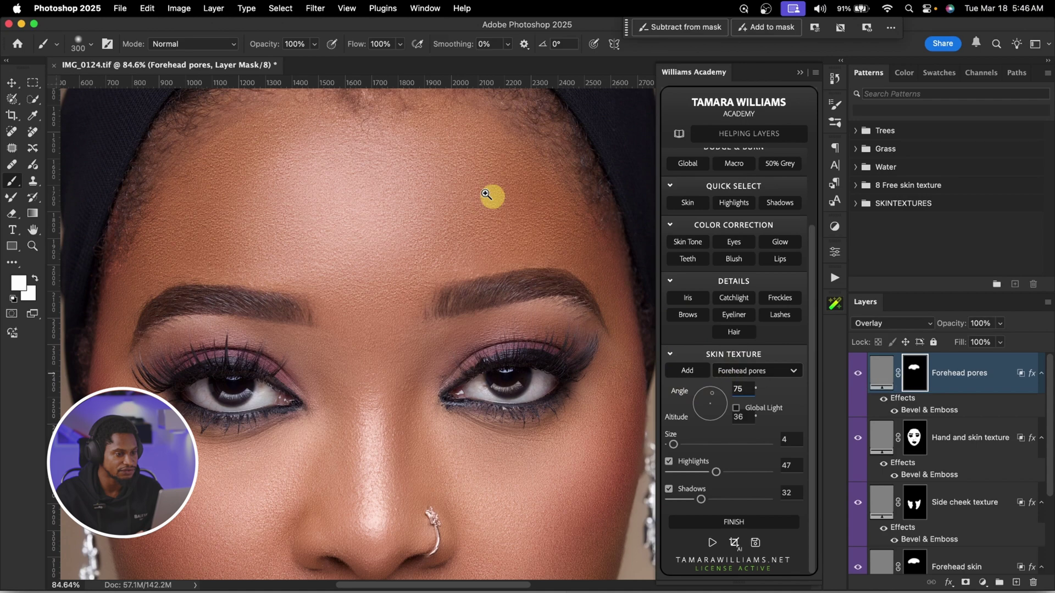
Set the forehead pores texture's size to 3 and check the forehead with the layer toggled.
key("z")
left_click_drag(453, 184, 465, 203)
key("b")
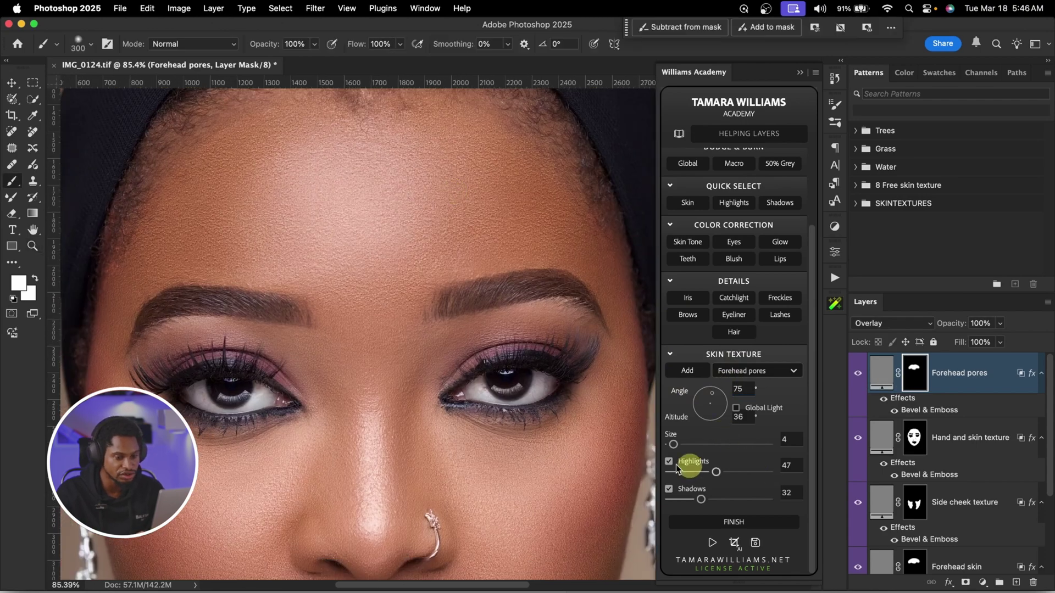
left_click_drag(676, 450, 673, 449)
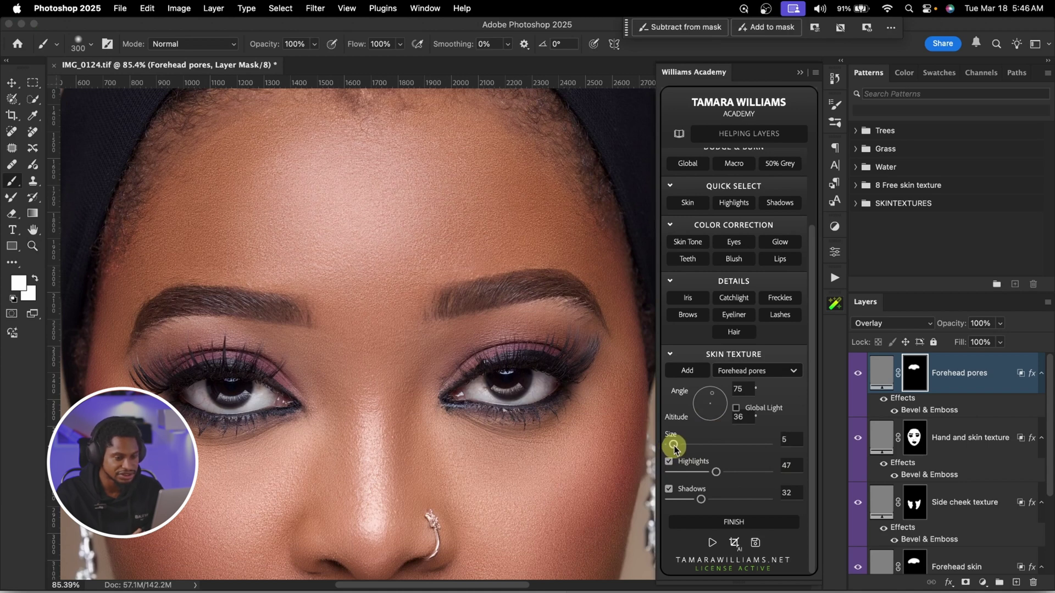
left_click_drag(674, 448, 673, 448)
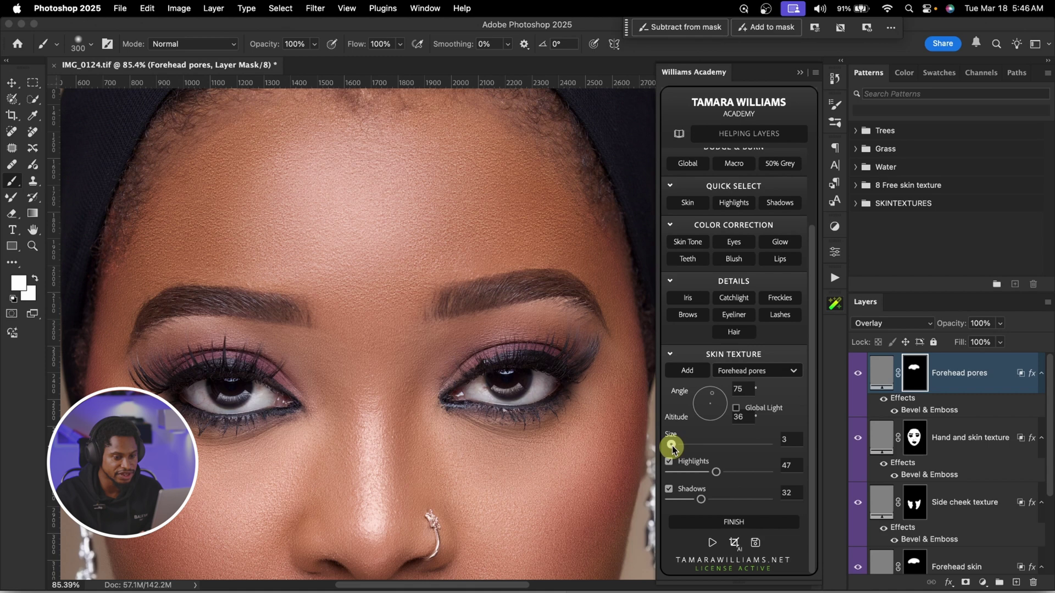
left_click(855, 374)
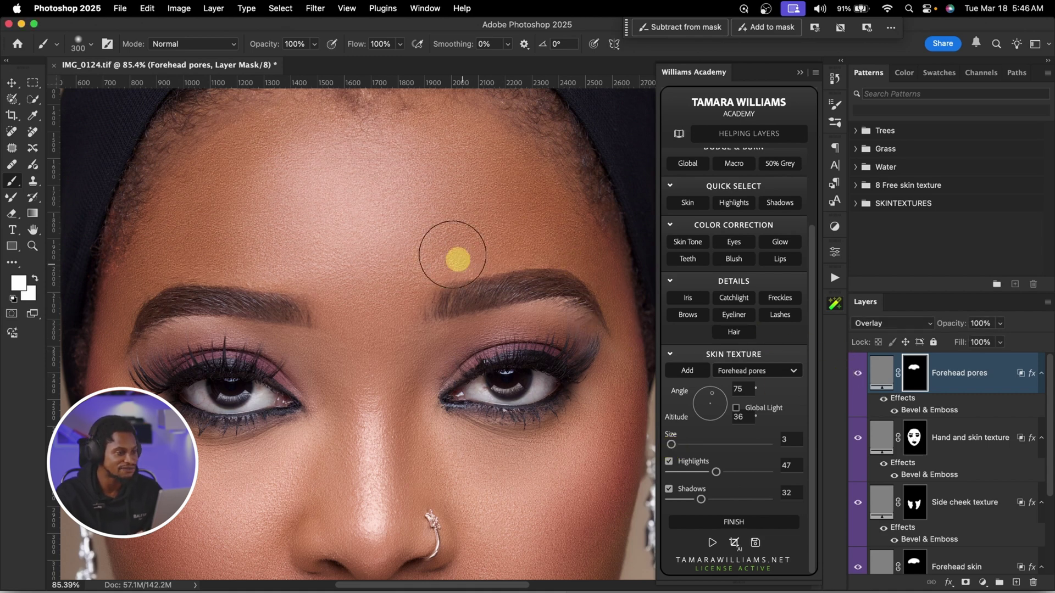
Set the forehead pores texture's highlights to 31 and shadows to 49, and compare with the layer hidden and shown.
left_click_drag(716, 472, 718, 501)
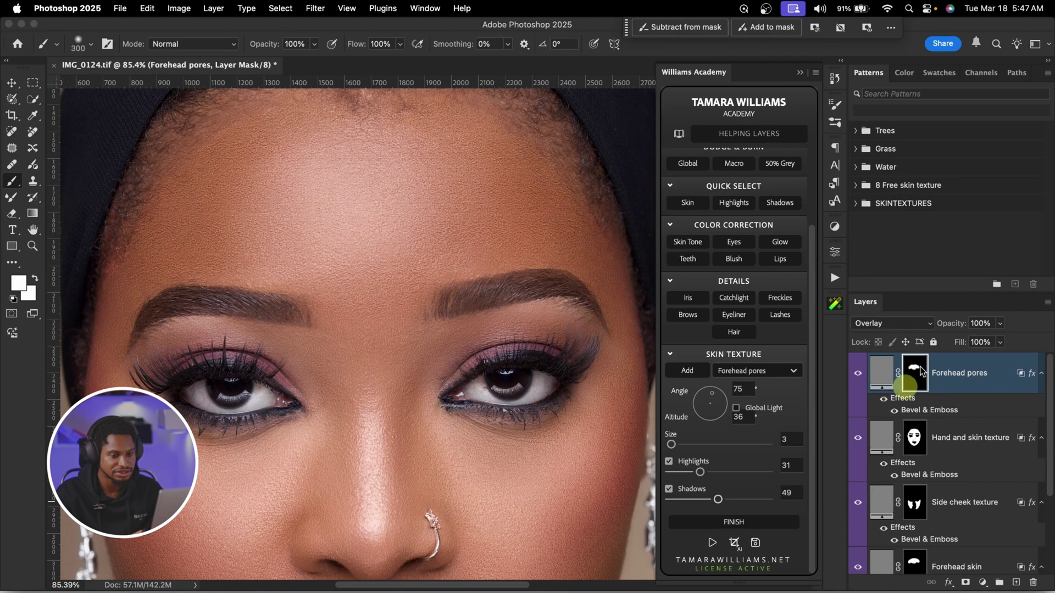
left_click(858, 375)
left_click(858, 375)
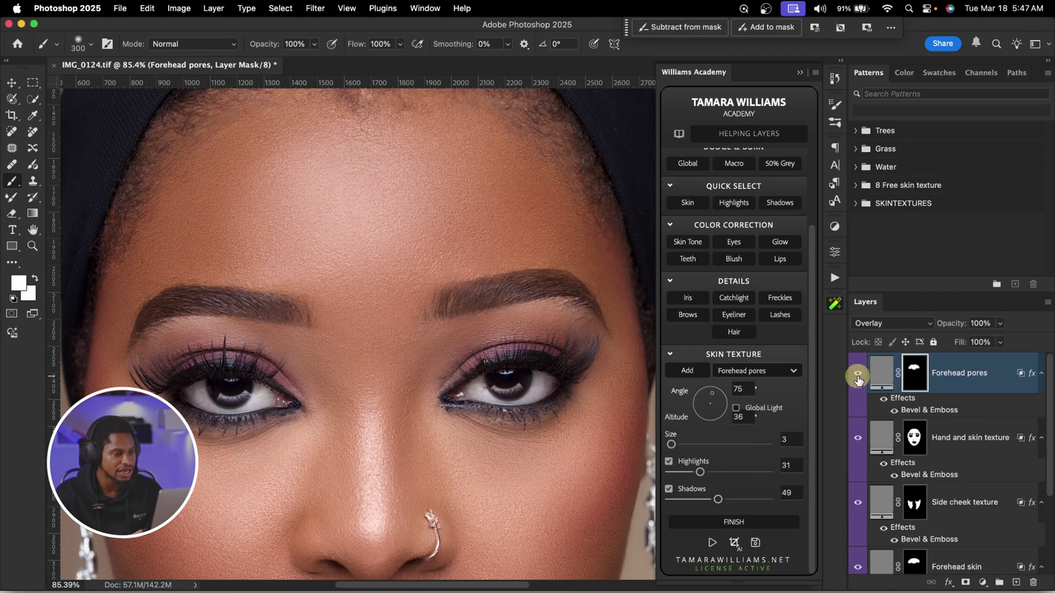
Reduce the Forehead pores layer's opacity to 50% and compare the forehead with the layer hidden and shown.
key("z")
mouse_move(520, 241)
left_mouse_down()
mouse_move(448, 240)
mouse_move(531, 227)
left_mouse_up()
key("z")
mouse_move(996, 325)
left_mouse_down()
mouse_move(1001, 336)
mouse_move(987, 341)
left_mouse_up()
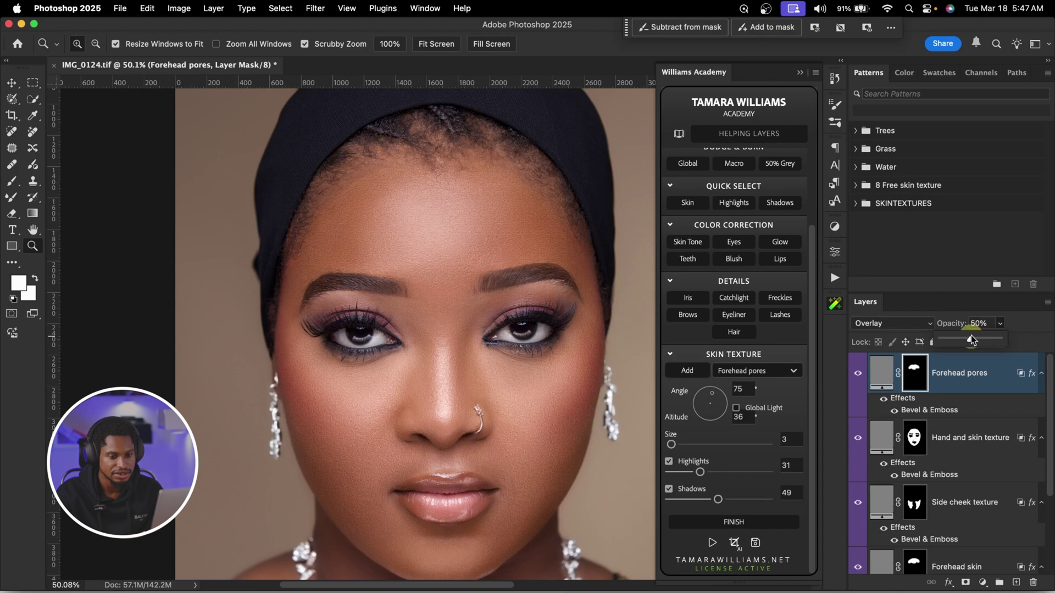
left_click_drag(464, 223, 491, 224)
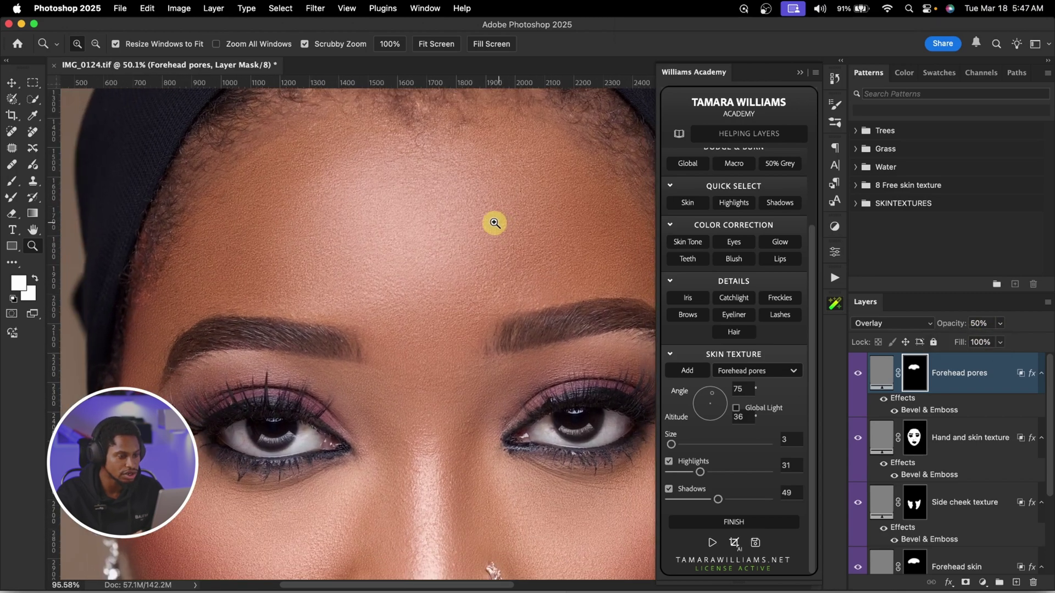
left_click(858, 376)
left_click(857, 377)
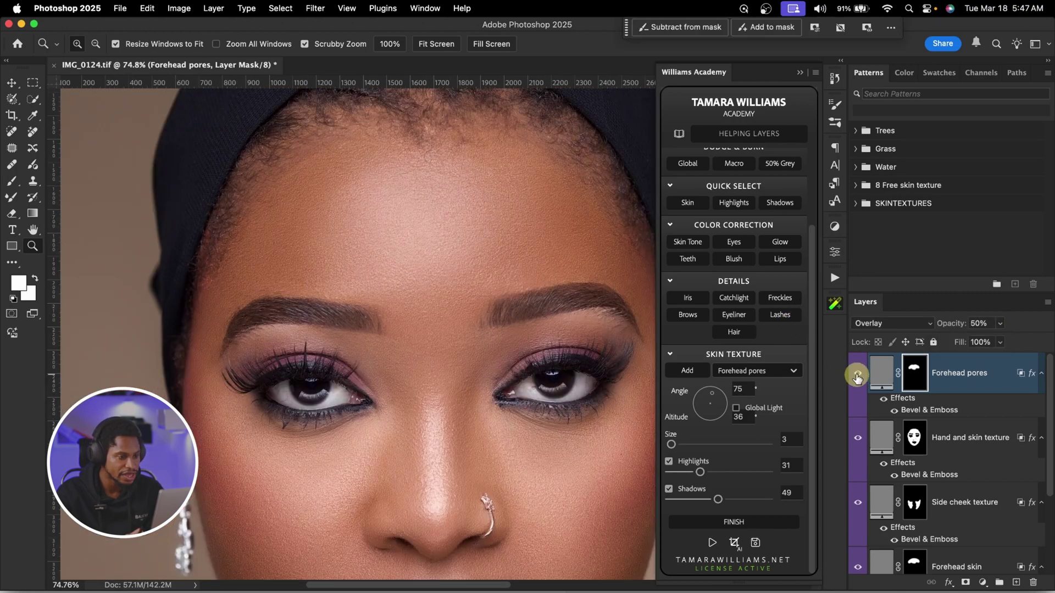
left_click(857, 377)
left_click(857, 377)
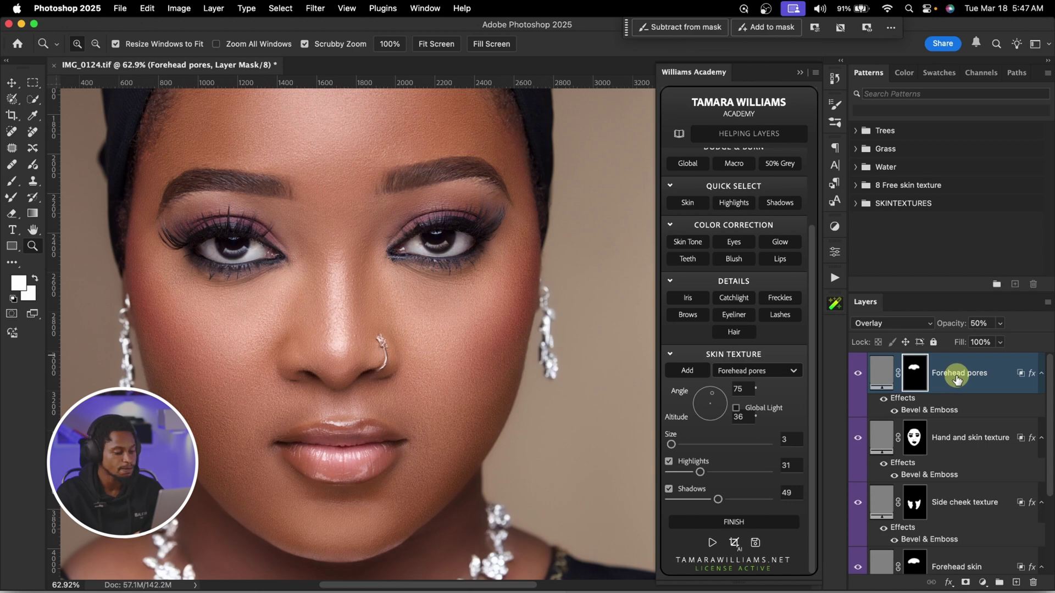
Group the four skin texture layers from Forehead pores down to Forehead skin and name the group skintexture.
scroll(970, 406, "down", 3)
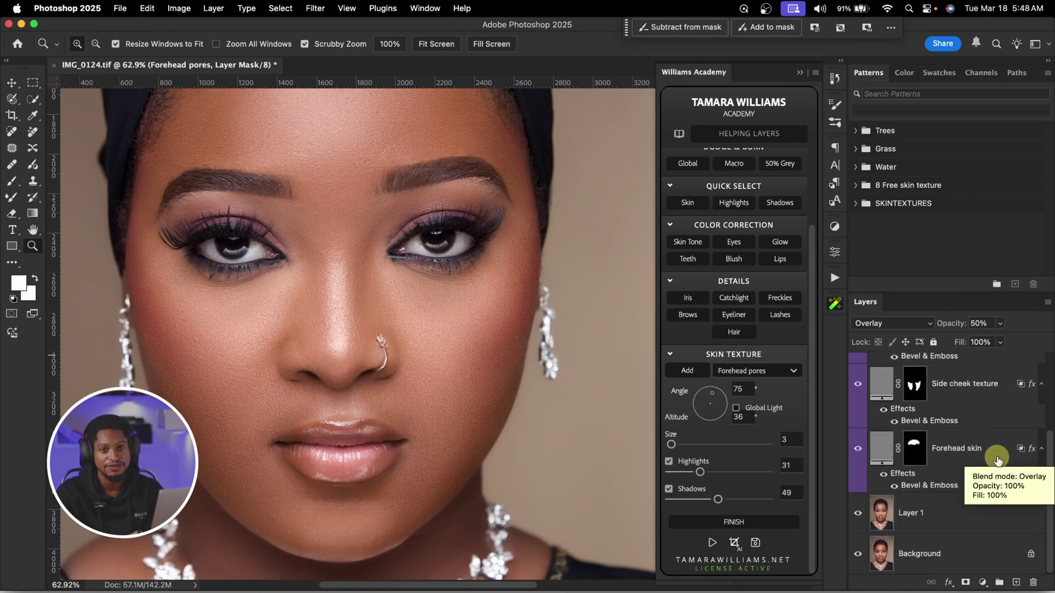
left_click(998, 460, "shift")
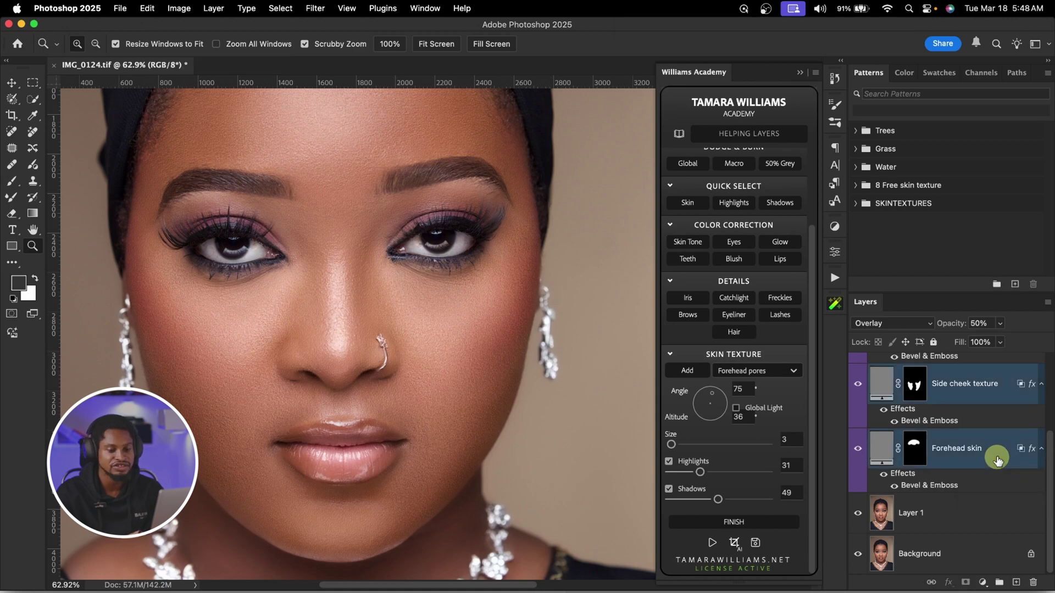
scroll(998, 461, "up", 3)
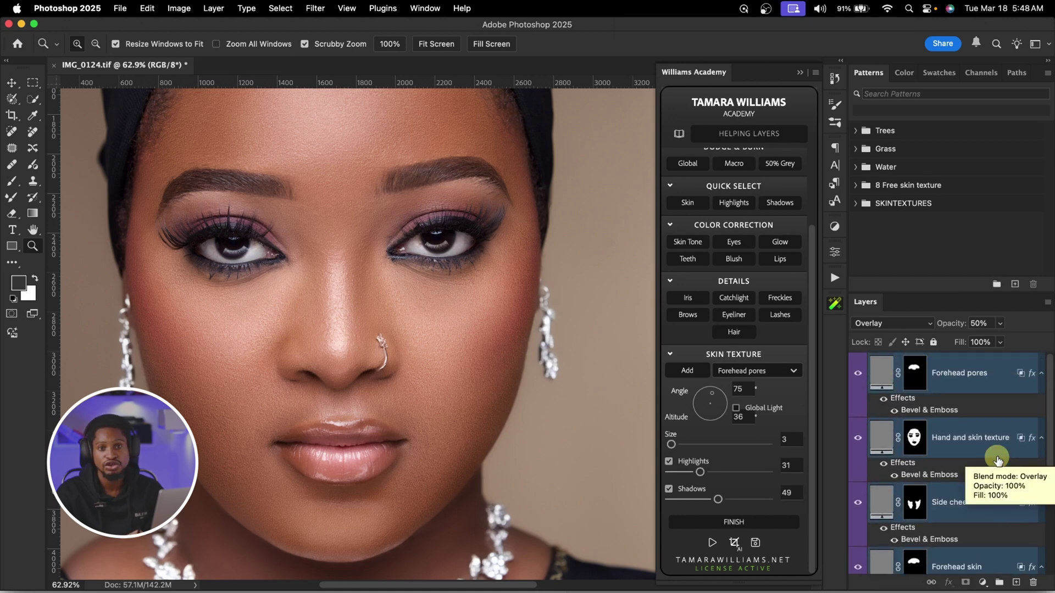
scroll(998, 460, "down", 2)
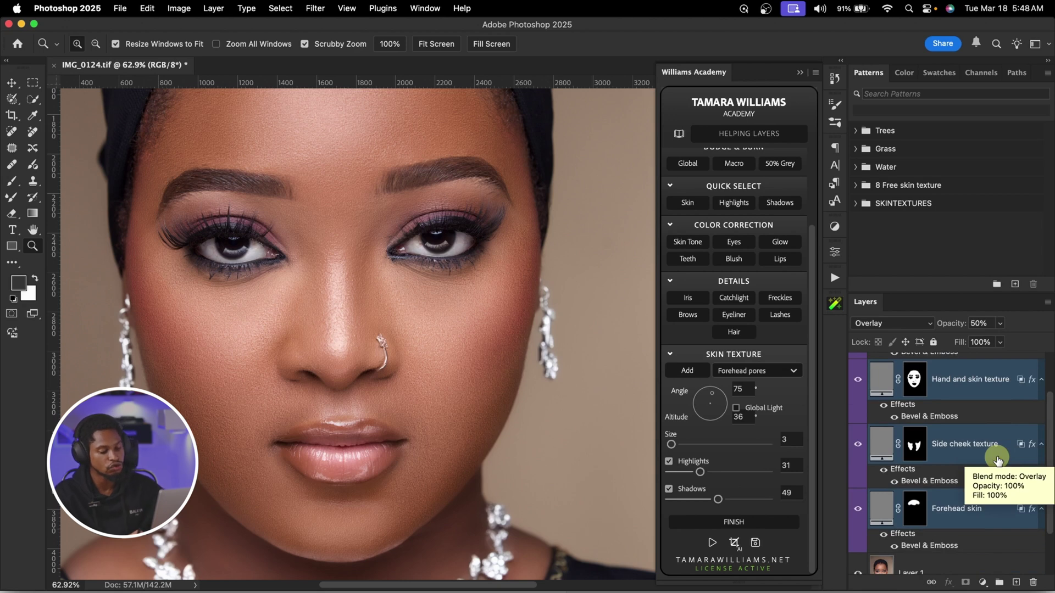
key("super+g")
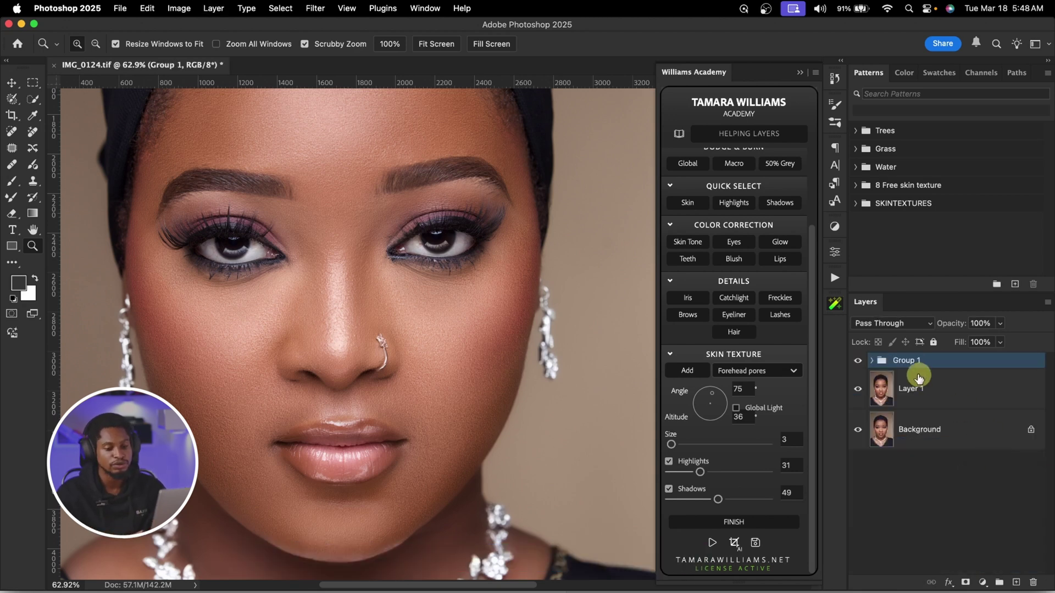
double_click(904, 361)
type("skintexture")
key("Return")
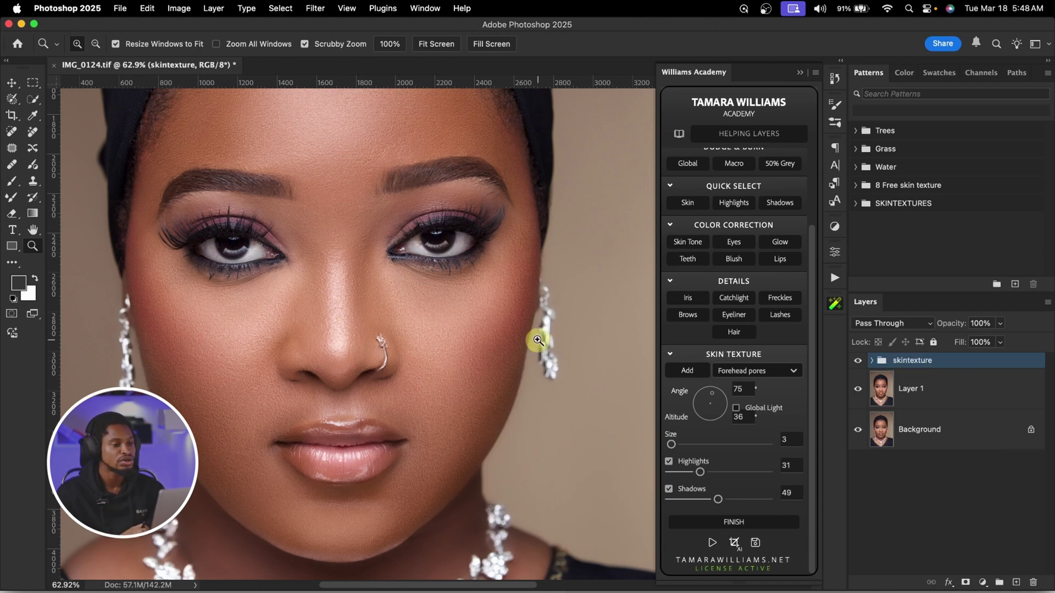
Convert the skintexture group to a smart object for smart filters.
left_click(315, 7)
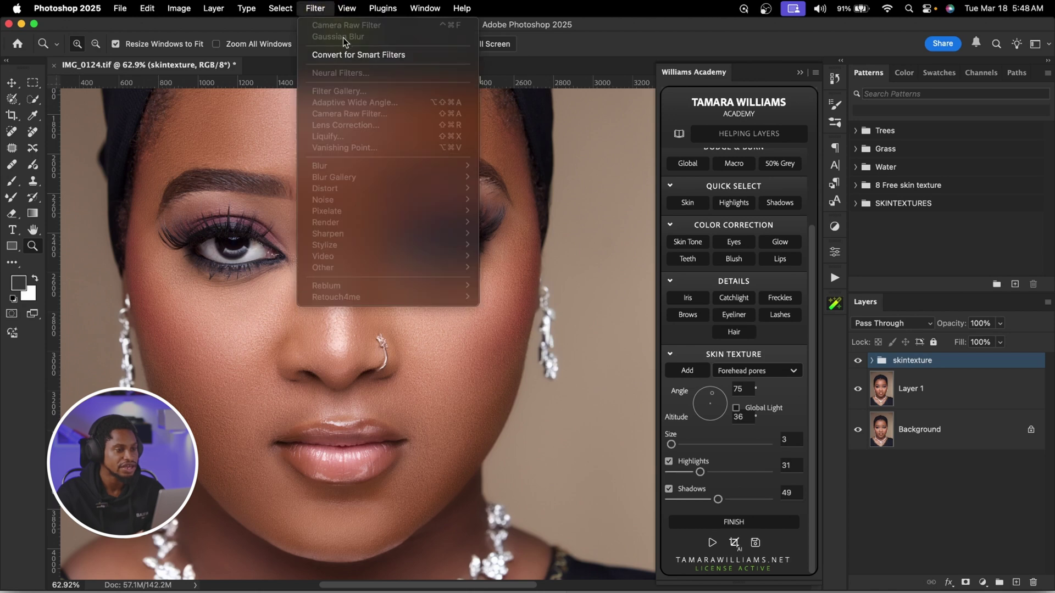
left_click(352, 57)
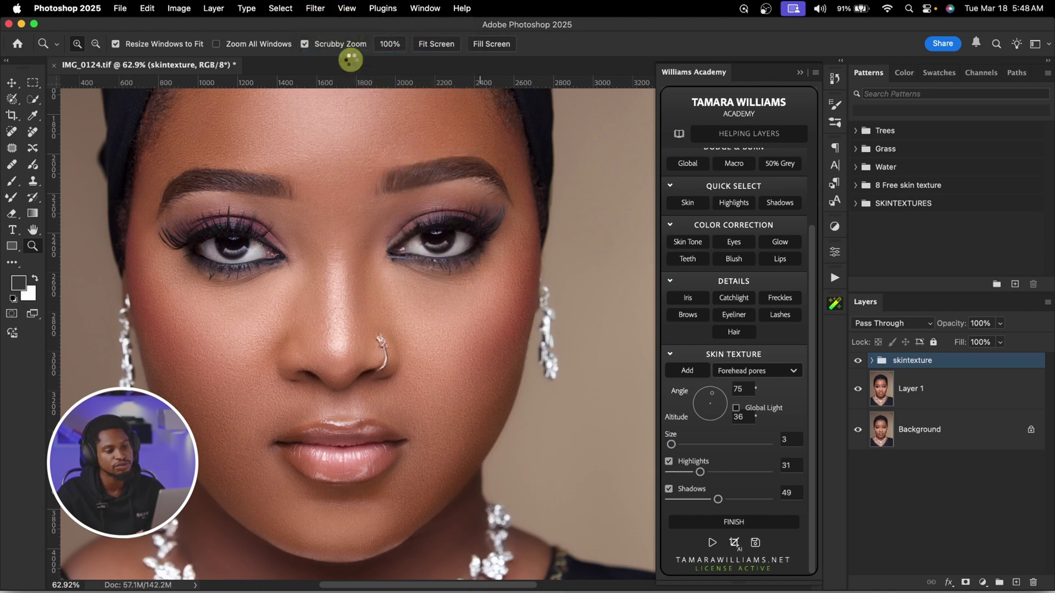
left_click_drag(443, 275, 332, 311)
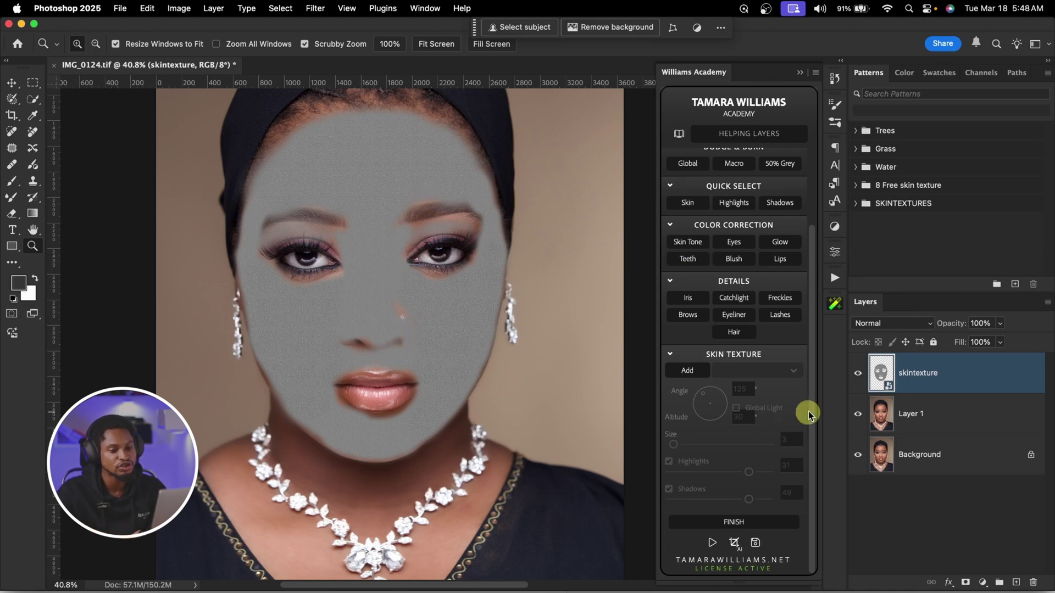
Change the skintexture smart object's blend mode to Overlay, deselect the layer, and inspect the face up close.
left_click(874, 324)
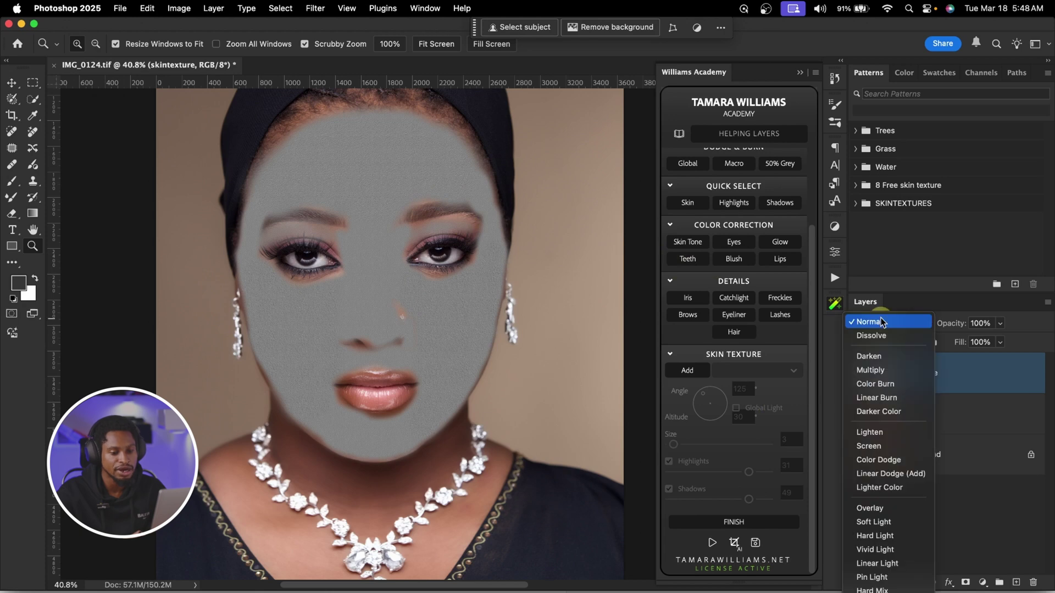
left_click(906, 513)
left_click(954, 513)
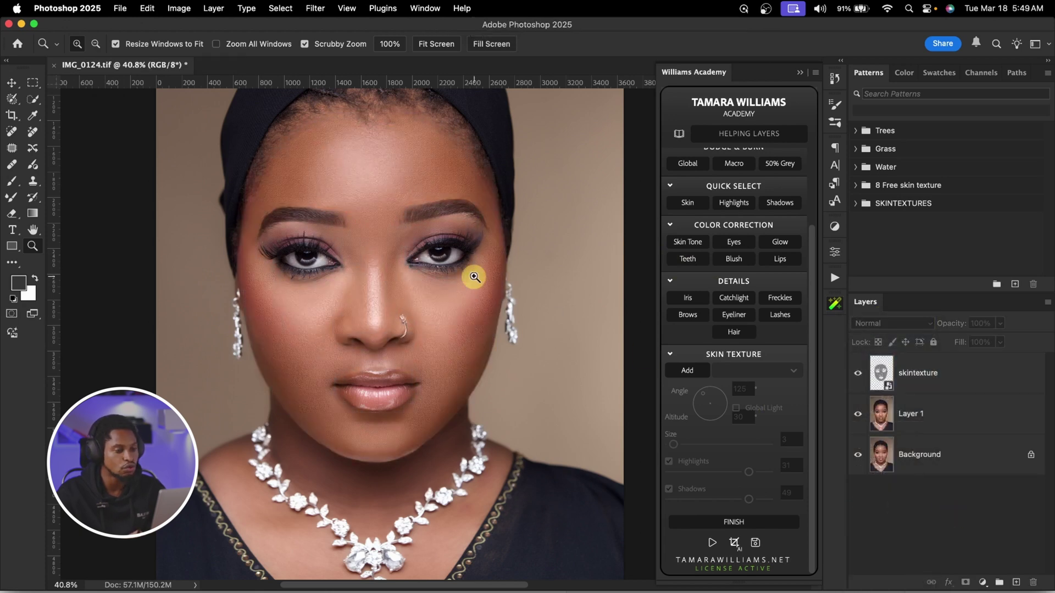
left_click_drag(384, 172, 415, 182)
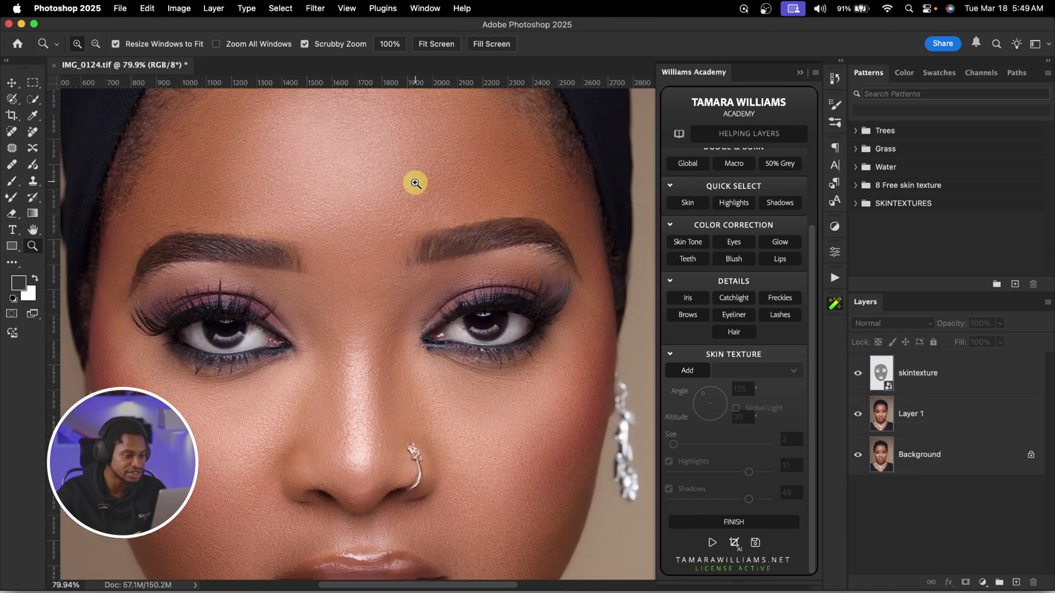
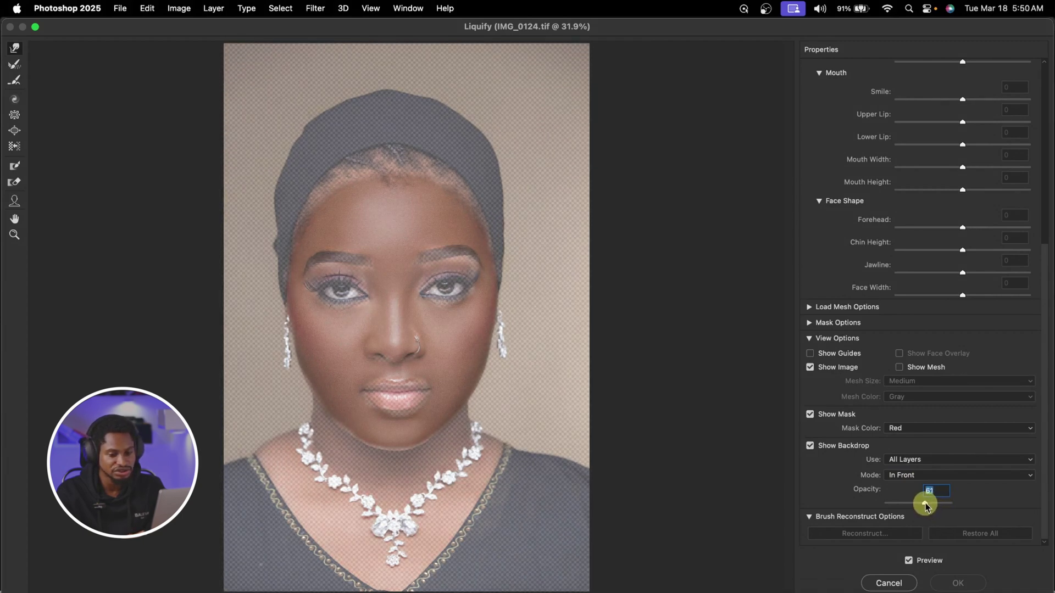
Set the Liquify backdrop opacity to 50 and push the skin texture along the cheek beside the nose with the Forward Warp tool.
key("z")
left_click(373, 331)
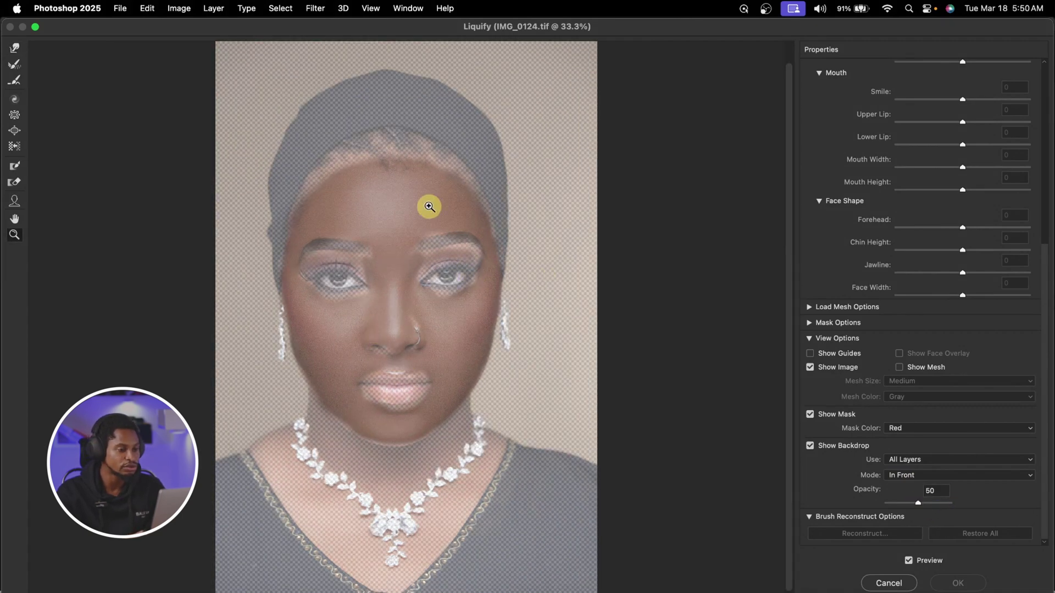
left_click(429, 207)
scroll(417, 314, "down", 3)
left_click(441, 229)
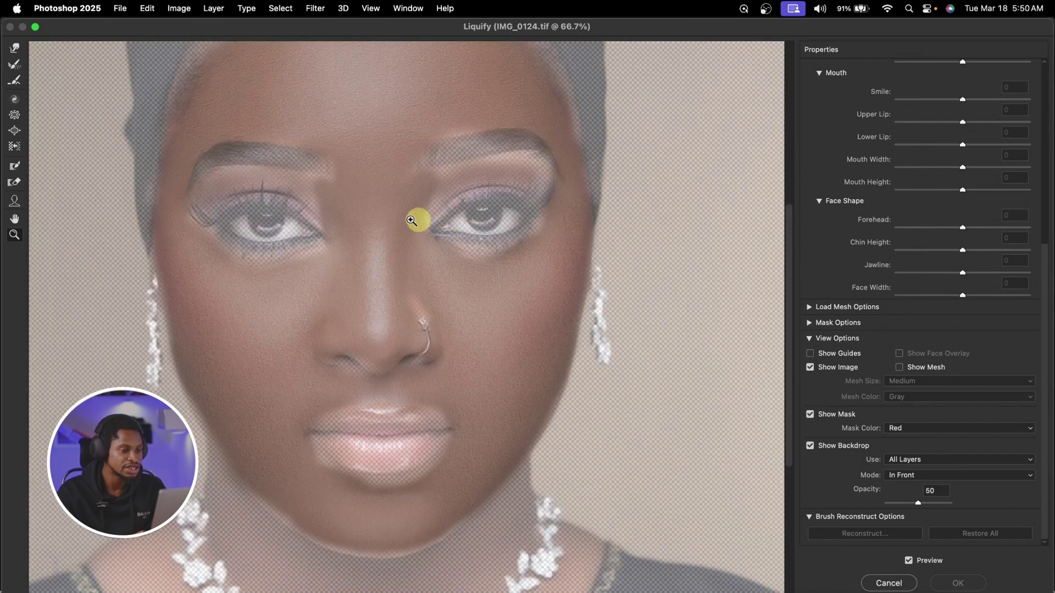
left_click(17, 51)
mouse_move(514, 298)
left_mouse_down()
mouse_move(493, 291)
mouse_move(500, 407)
mouse_move(487, 433)
left_mouse_up()
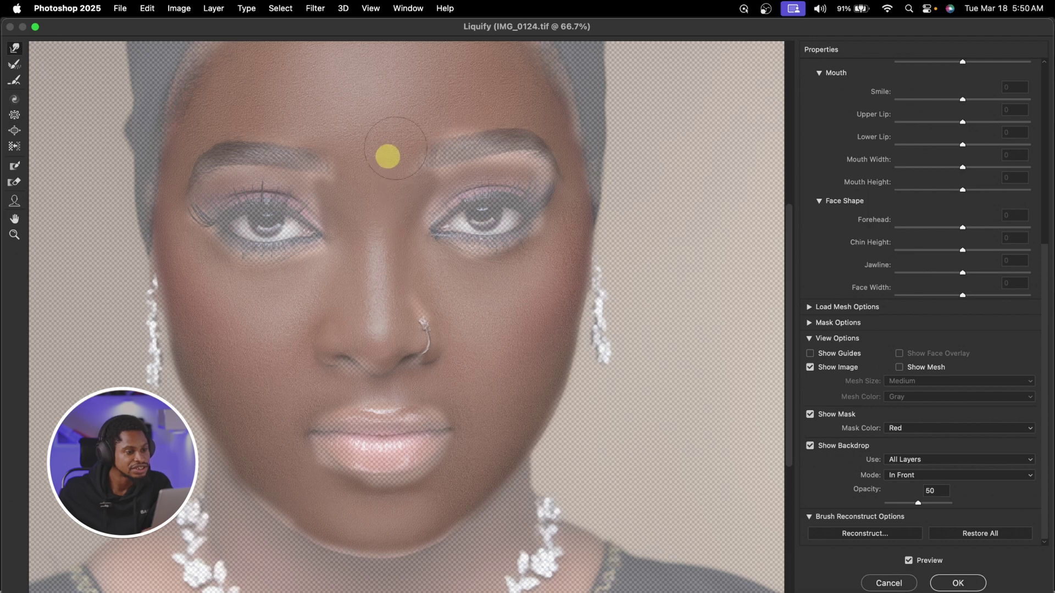
Check the texture alignment across the face, switch to the Bloat tool, and apply Liquify to the skintexture smart object.
scroll(405, 176, "up", 5)
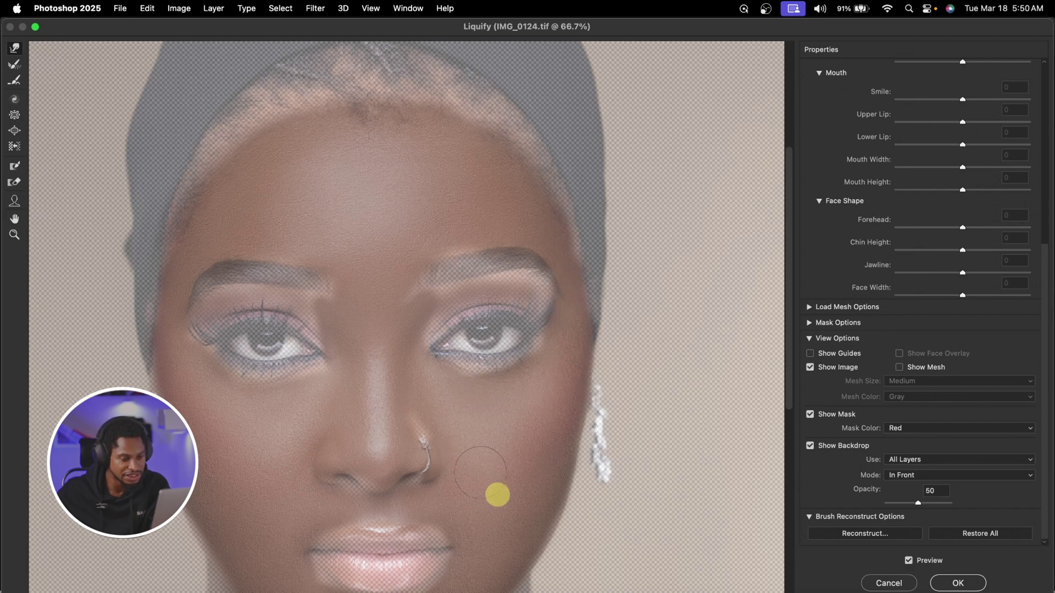
left_click_drag(495, 490, 483, 313)
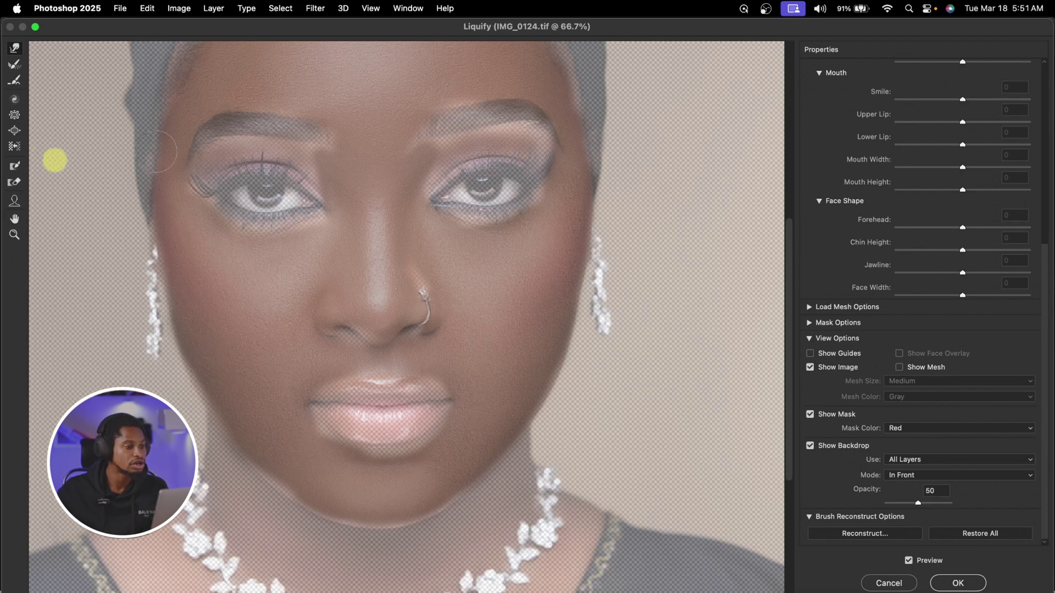
left_click(15, 131)
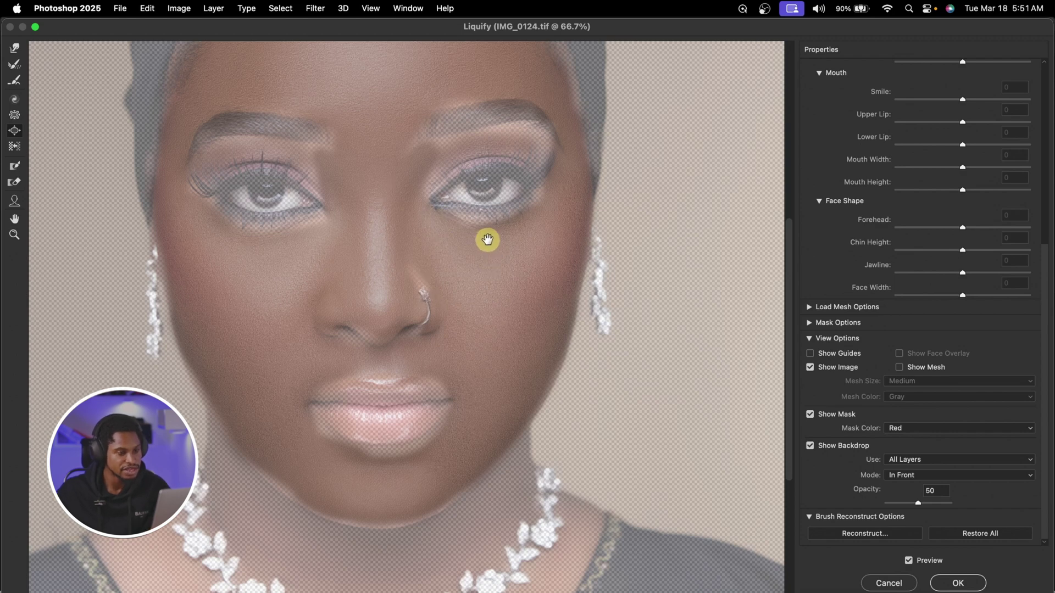
left_click_drag(488, 239, 487, 384)
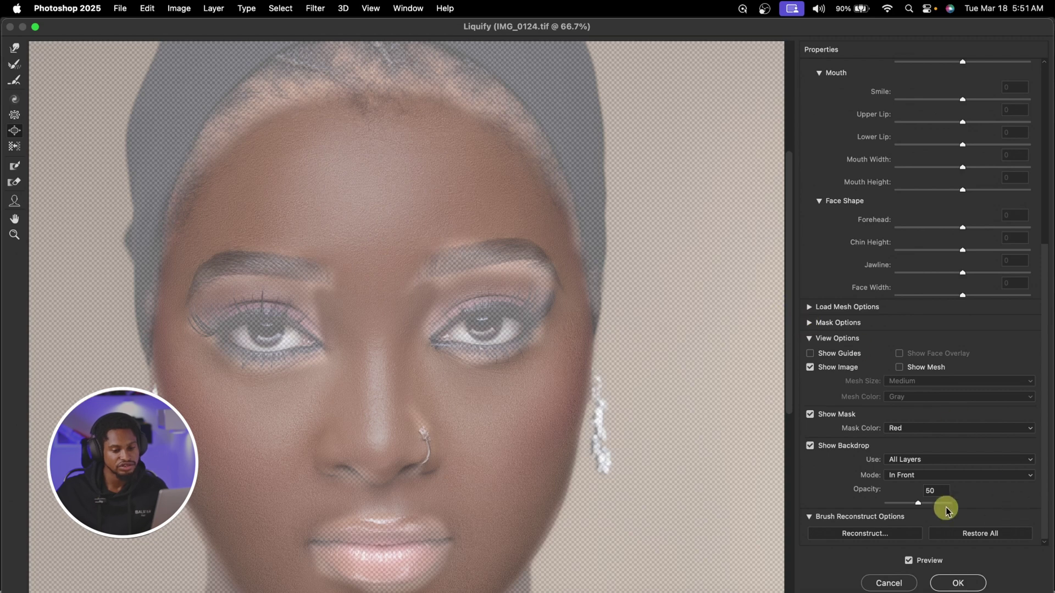
left_click(955, 586)
Compare the cheek and nose texture up close with the Liquify smart filter hidden and shown.
scroll(396, 419, "down", 5)
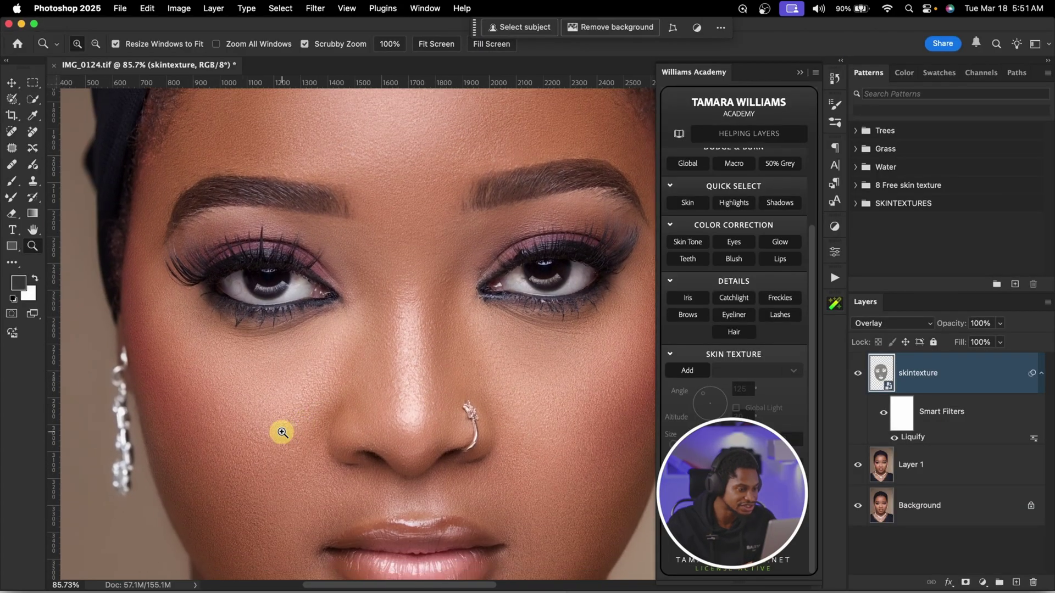
left_click_drag(308, 420, 332, 420)
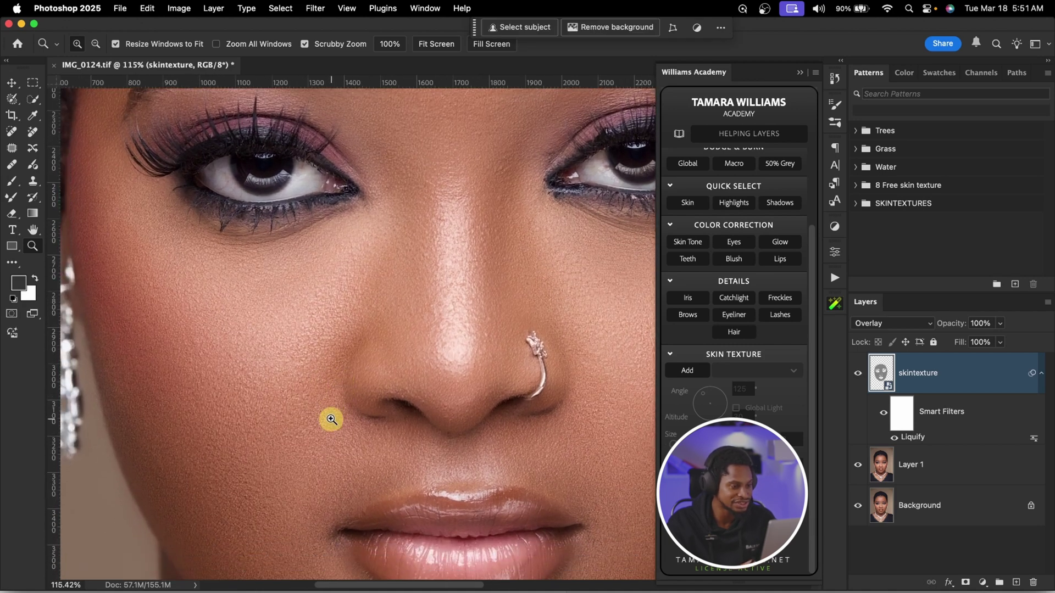
left_click(894, 438)
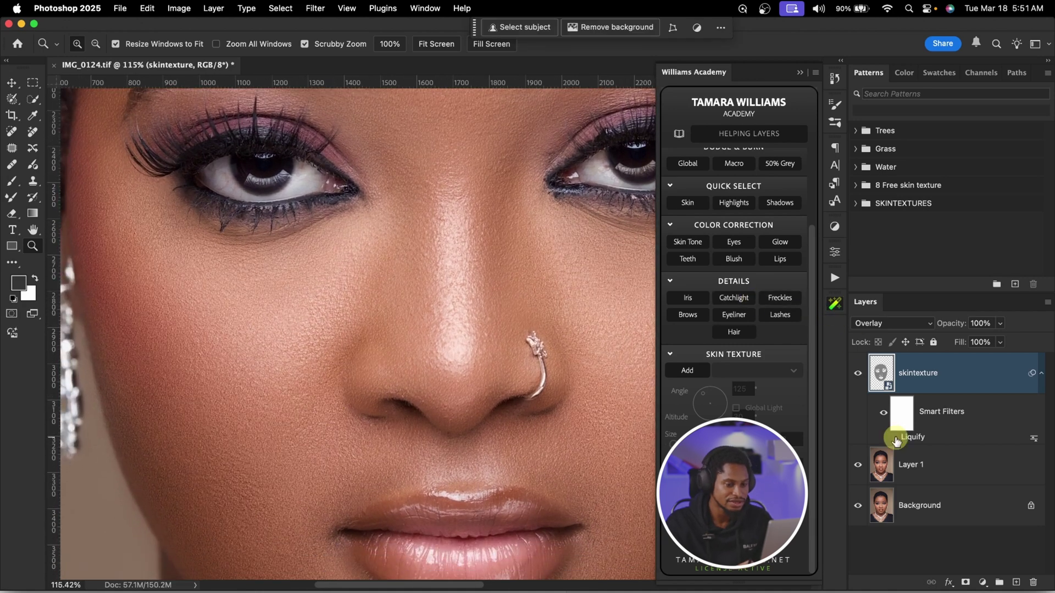
left_click(894, 438)
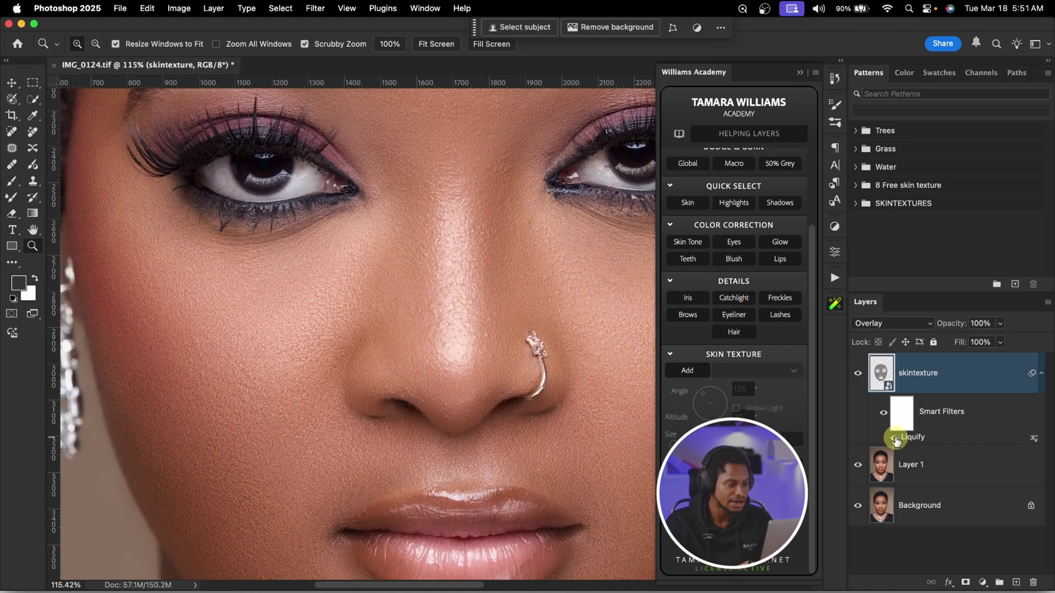
left_click_drag(495, 337, 456, 337)
scroll(457, 338, "right", 3)
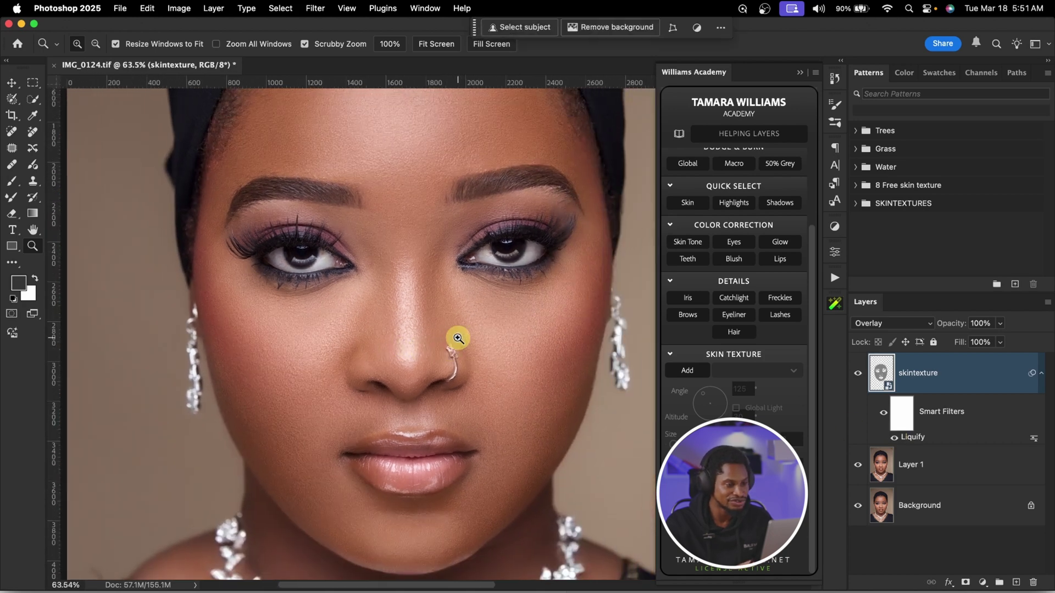
scroll(458, 339, "up", 2)
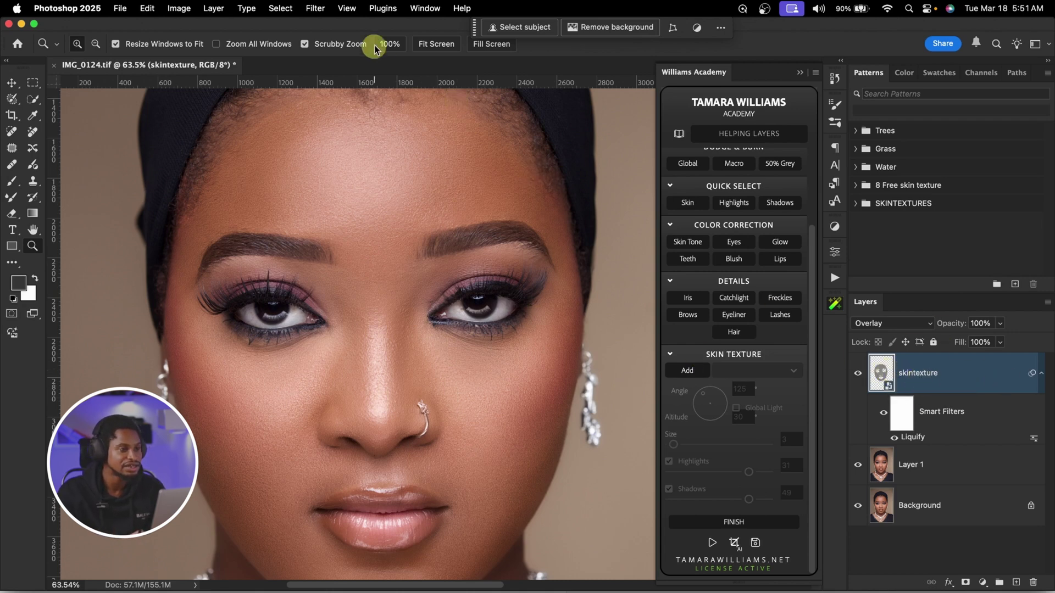
Apply a Gaussian Blur with a radius of 0.5 pixels to the skintexture smart object.
left_click(317, 10)
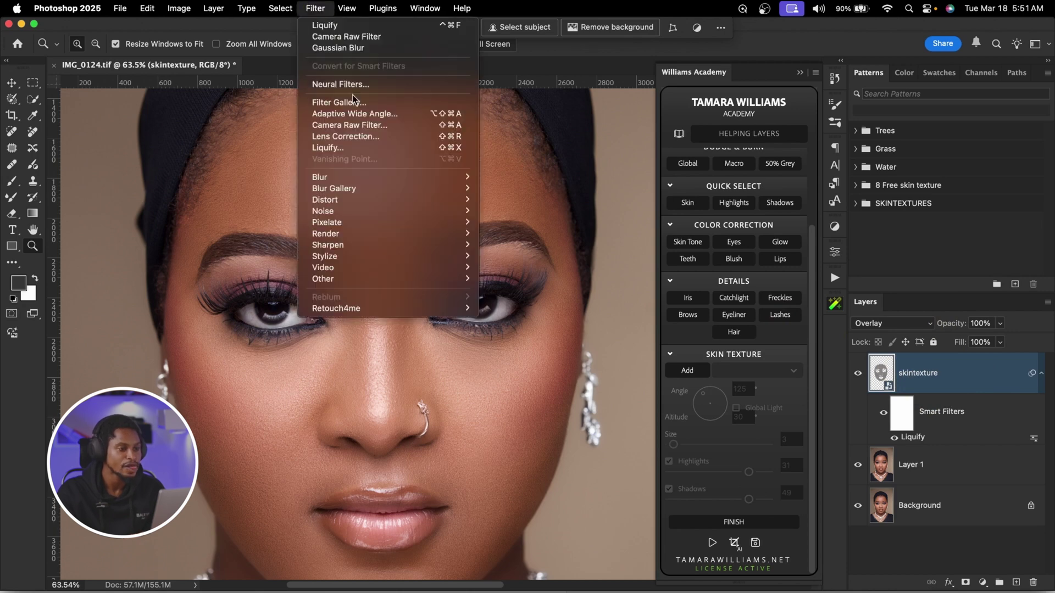
mouse_move(353, 177)
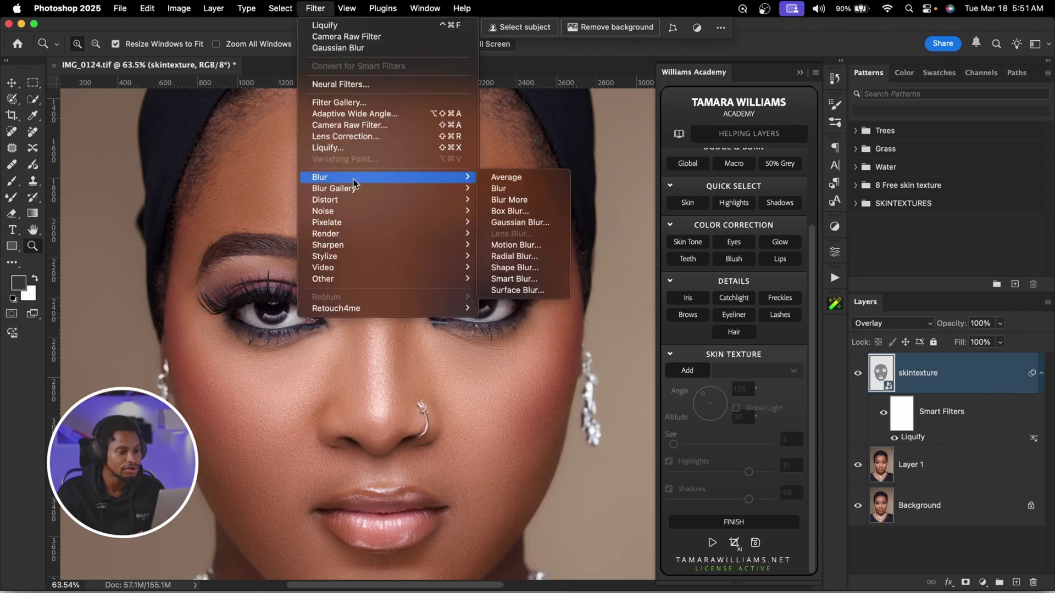
left_click(520, 223)
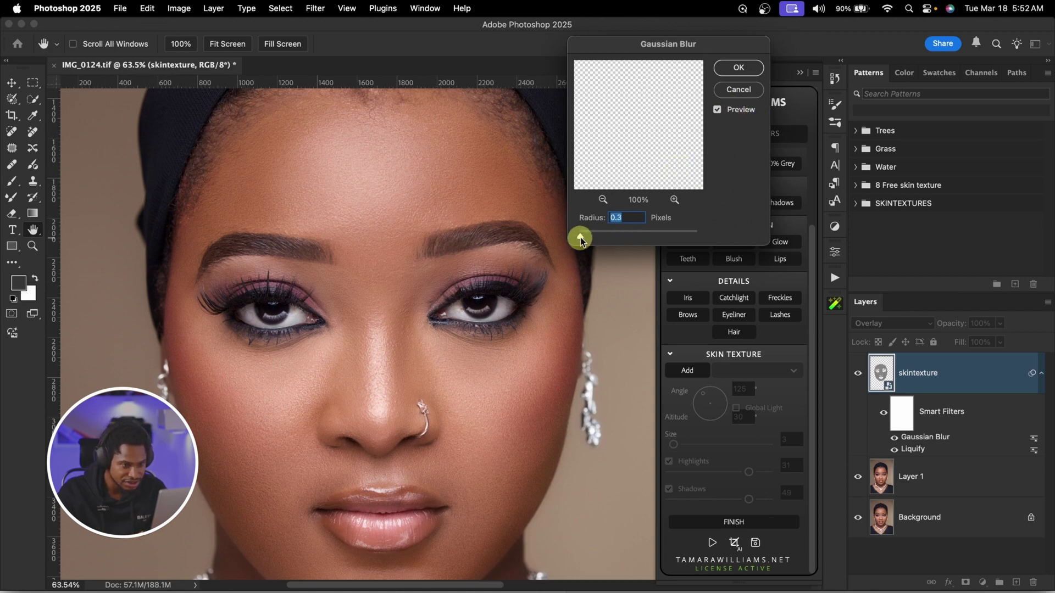
left_click(738, 69)
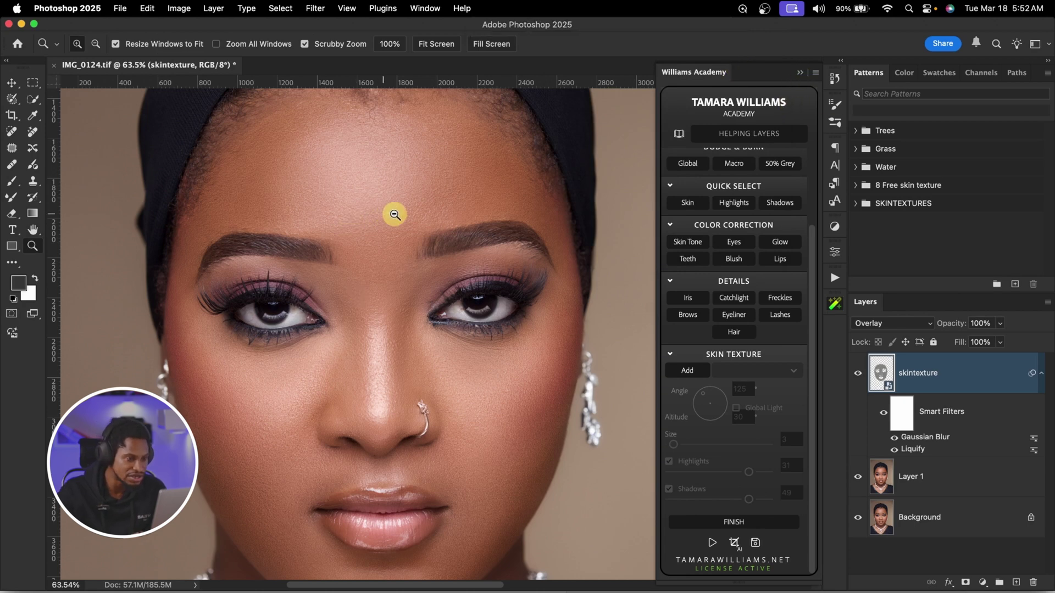
Compare the forehead and eye area with the skintexture layer hidden and shown.
left_click_drag(383, 217, 405, 214)
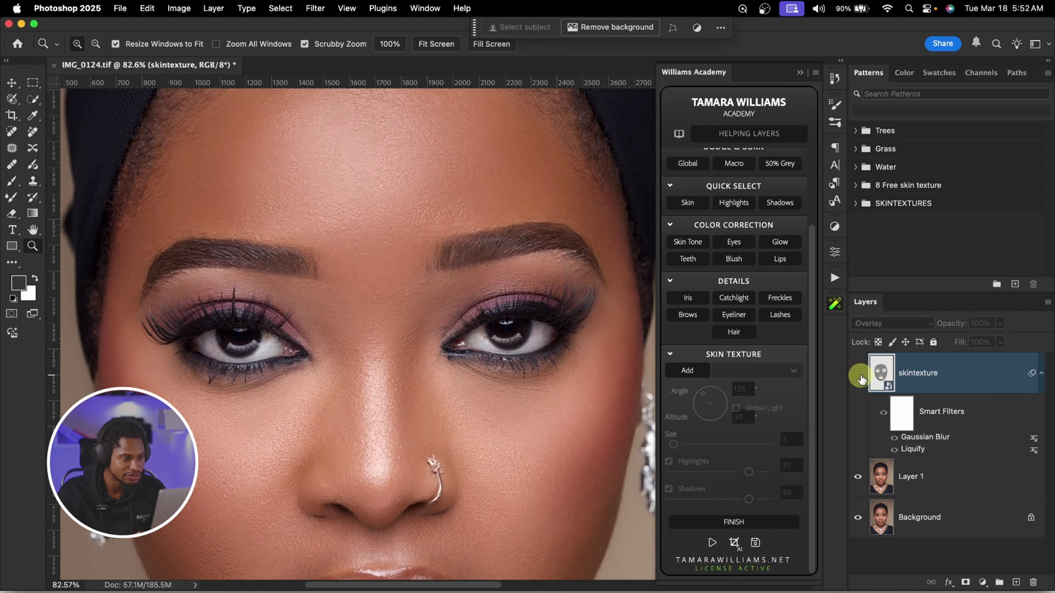
left_click_drag(493, 333, 465, 334)
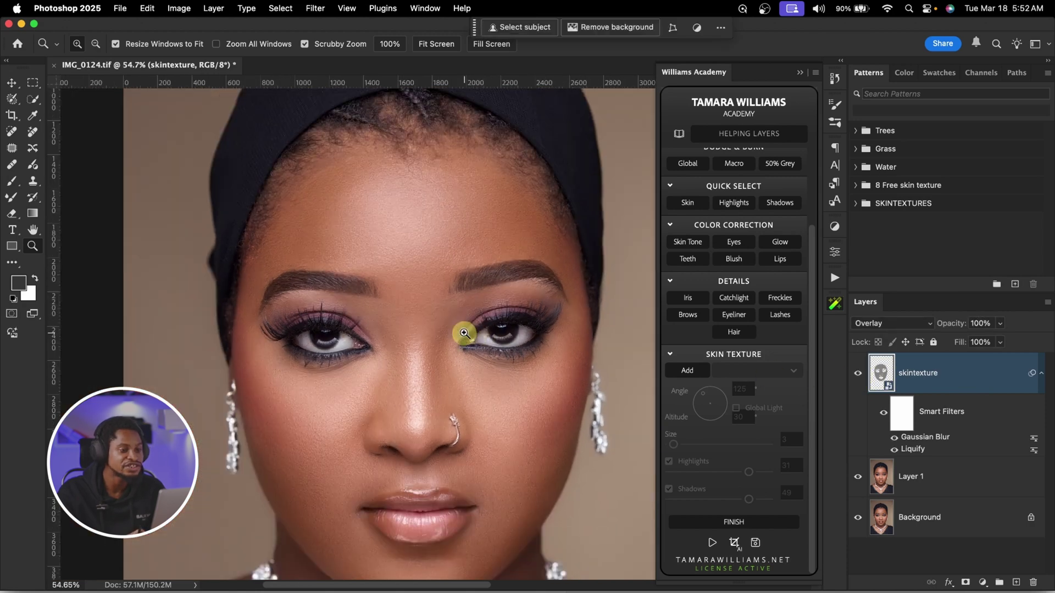
scroll(465, 334, "down", 1)
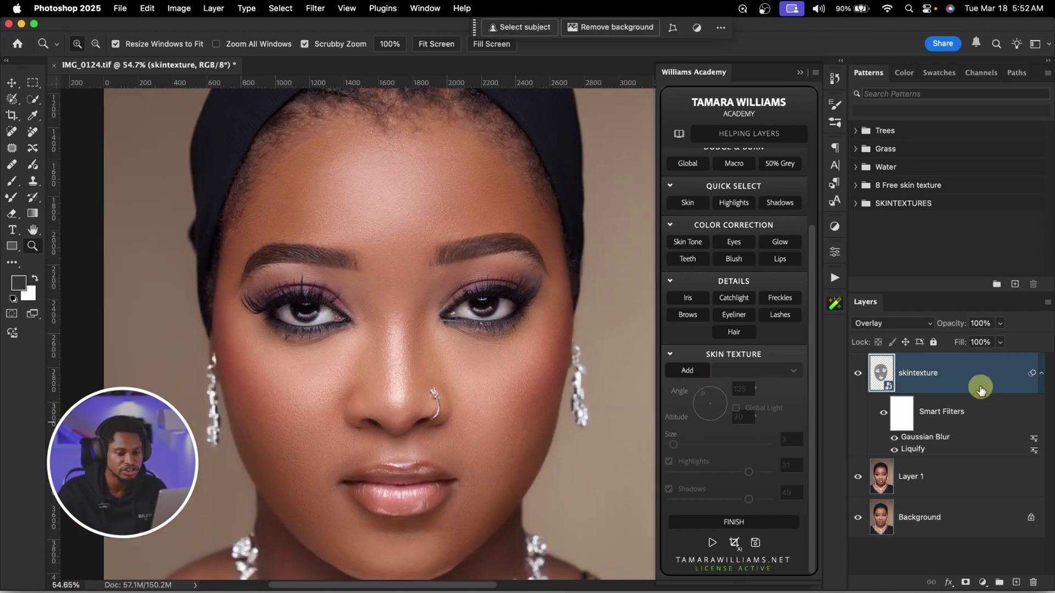
Duplicate the skintexture smart object and reduce the copy's opacity to 32%.
key("super+j")
mouse_move(418, 194)
left_mouse_down()
mouse_move(458, 190)
mouse_move(420, 196)
left_mouse_up()
left_click_drag(397, 354, 422, 356)
left_click(1000, 327)
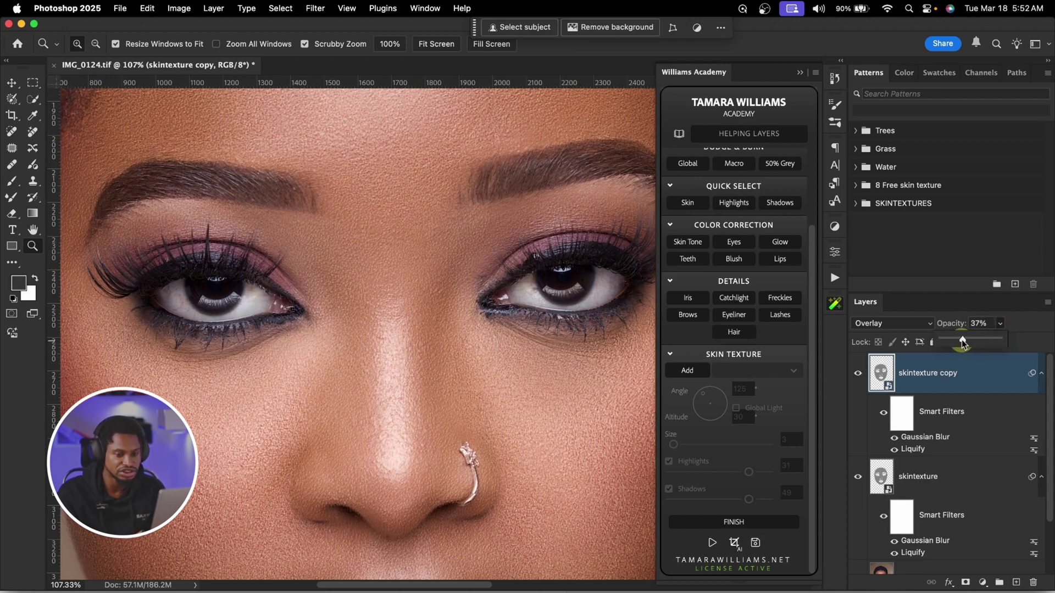
left_click_drag(961, 344, 961, 343)
left_click_drag(445, 349, 403, 348)
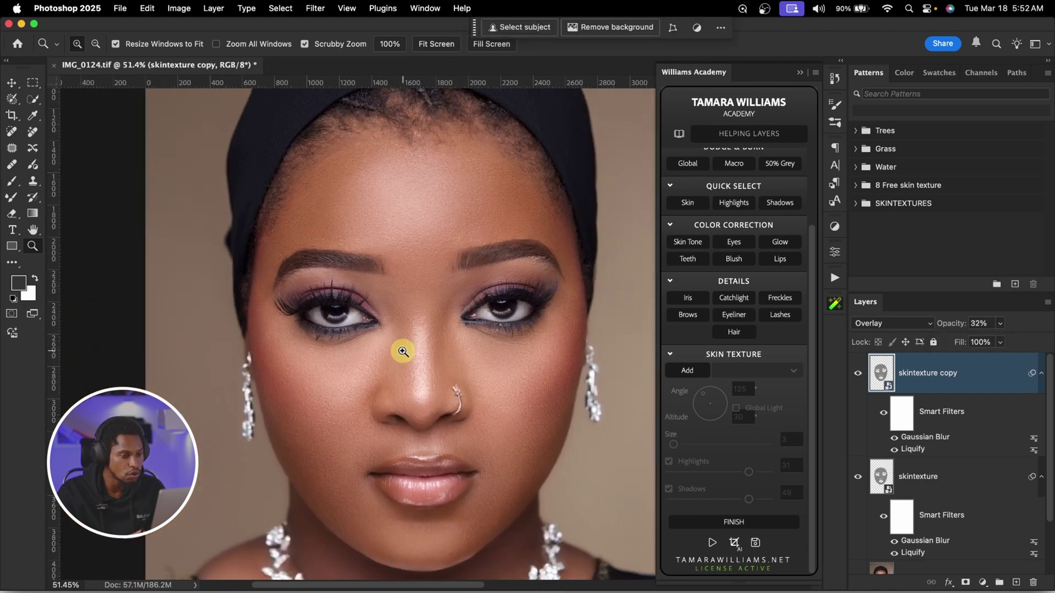
left_click_drag(469, 324, 489, 324)
Group the skintexture smart object together with its copy.
scroll(999, 474, "down", 3)
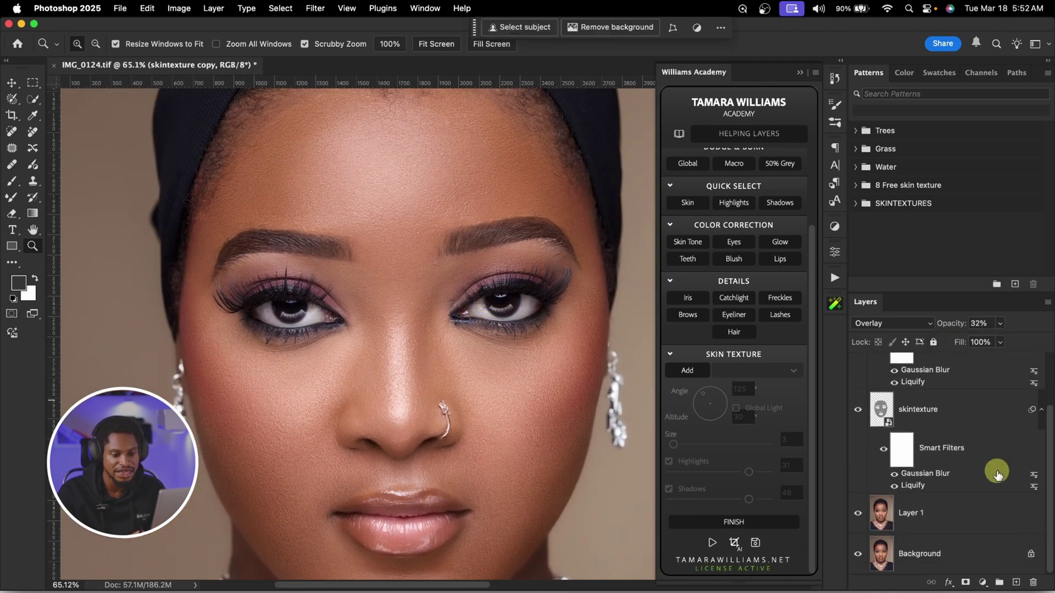
left_click(988, 456, "shift")
key("super+g")
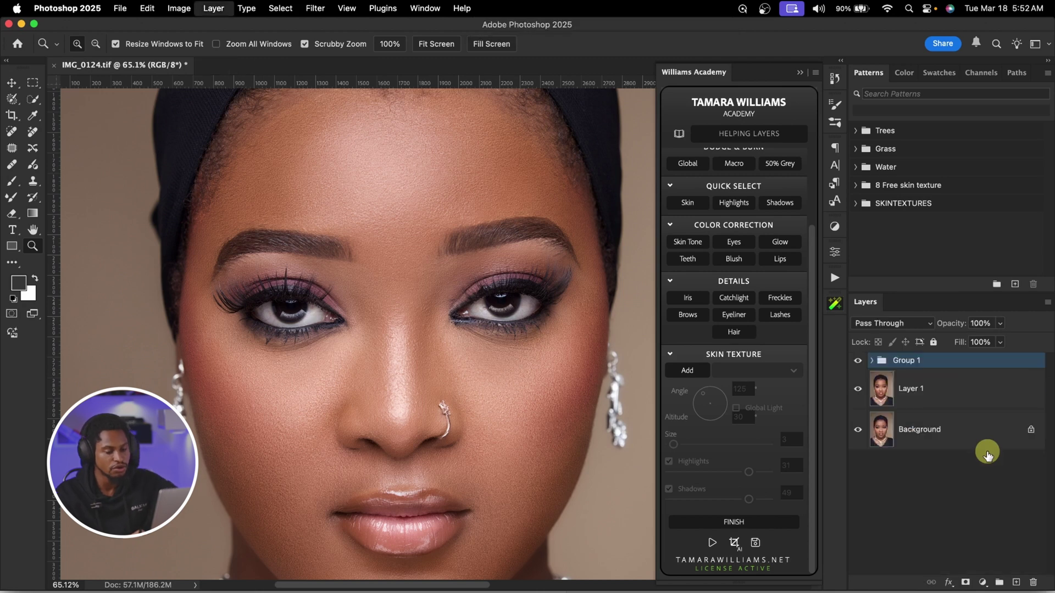
Compare the cheek and nose up close with the new texture group hidden and shown.
left_click_drag(285, 417, 322, 417)
scroll(323, 417, "down", 3)
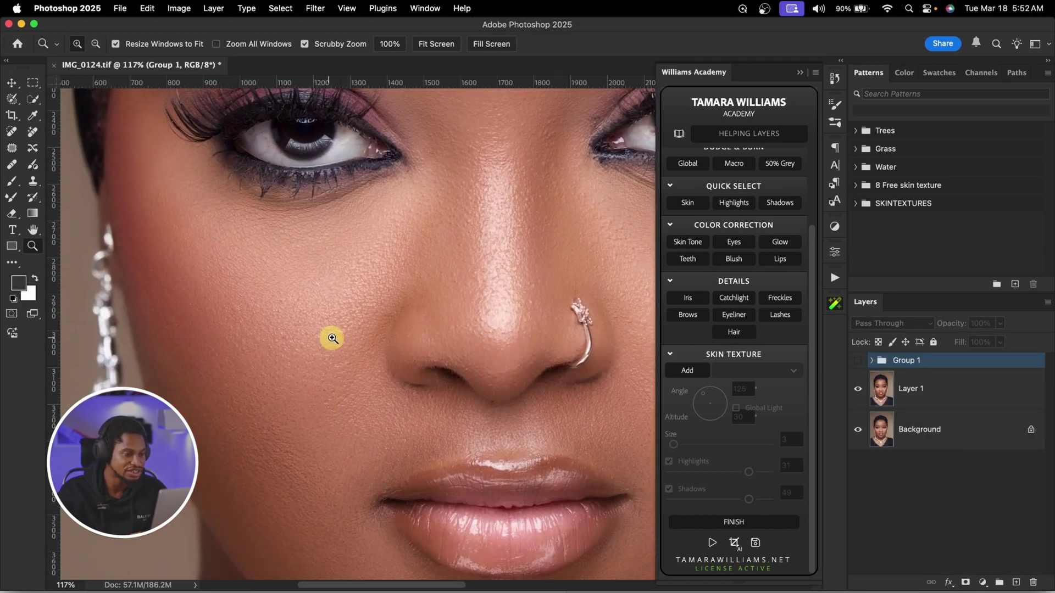
left_click(332, 339)
left_click_drag(521, 400, 485, 400)
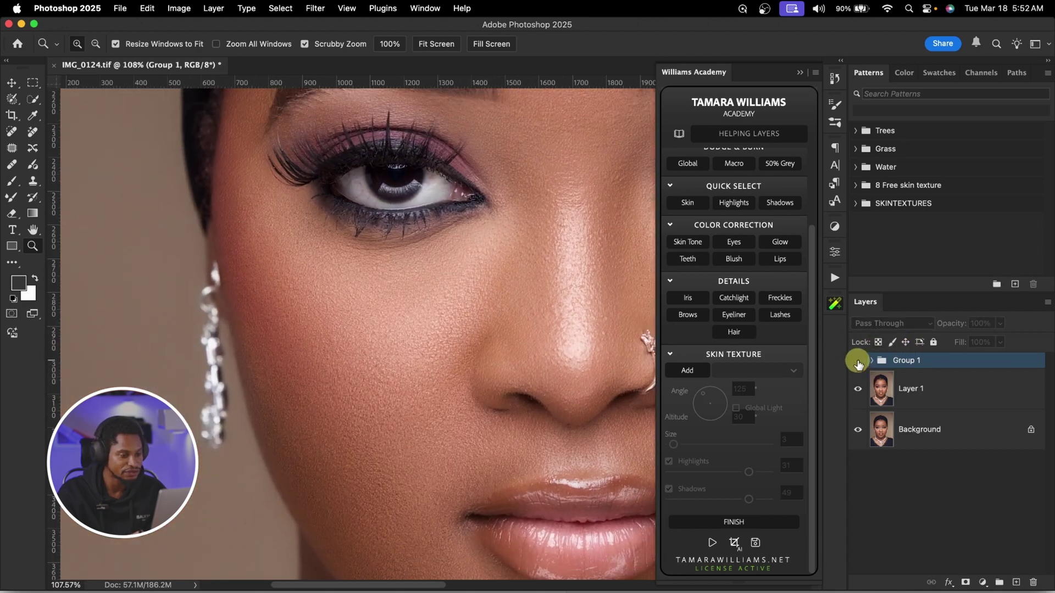
left_click(858, 361)
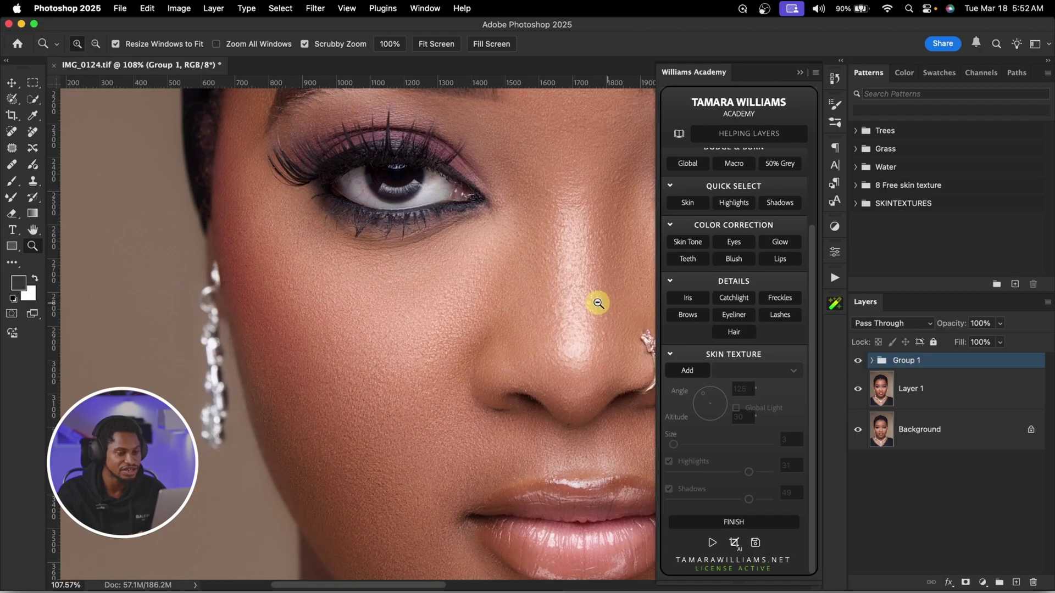